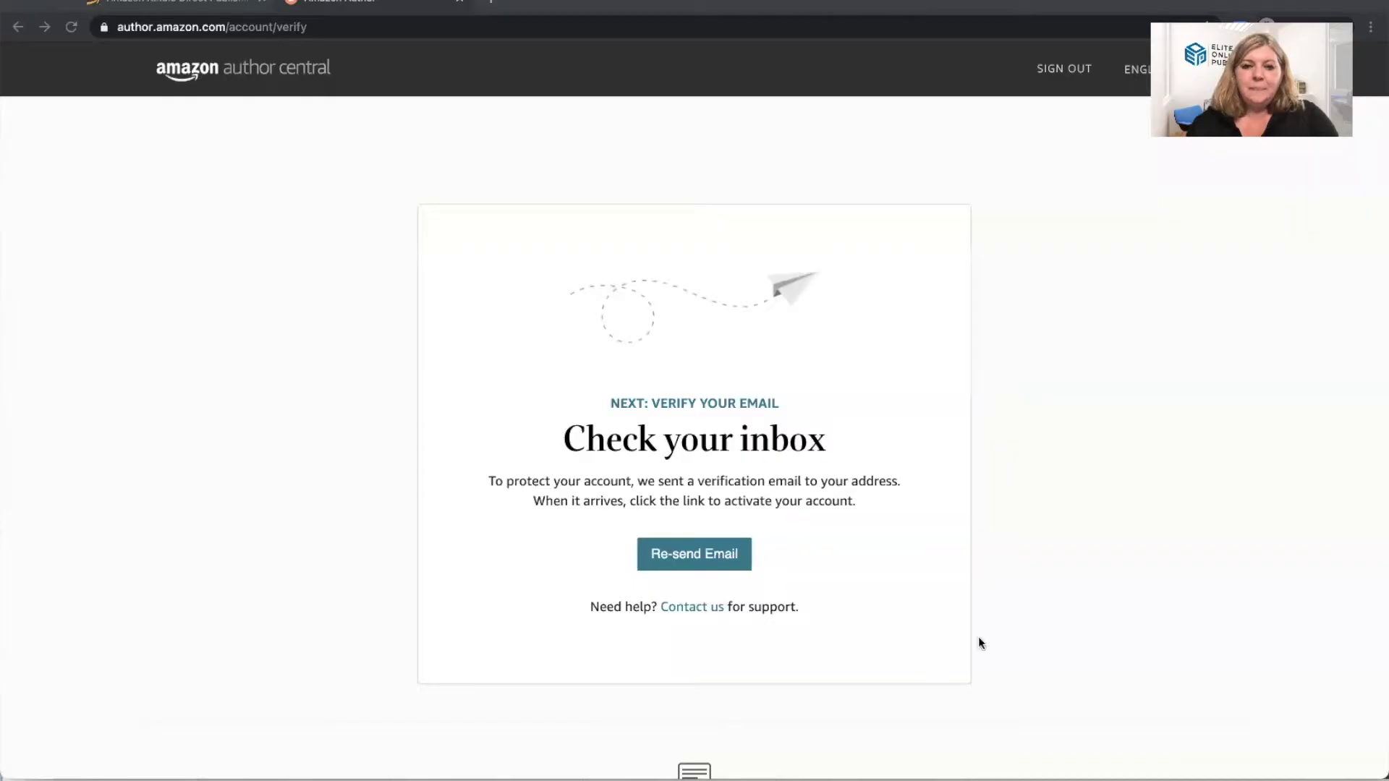
- Run a web search for Author Central and open the Amazon Author Central result
click(251, 30)
text(u)
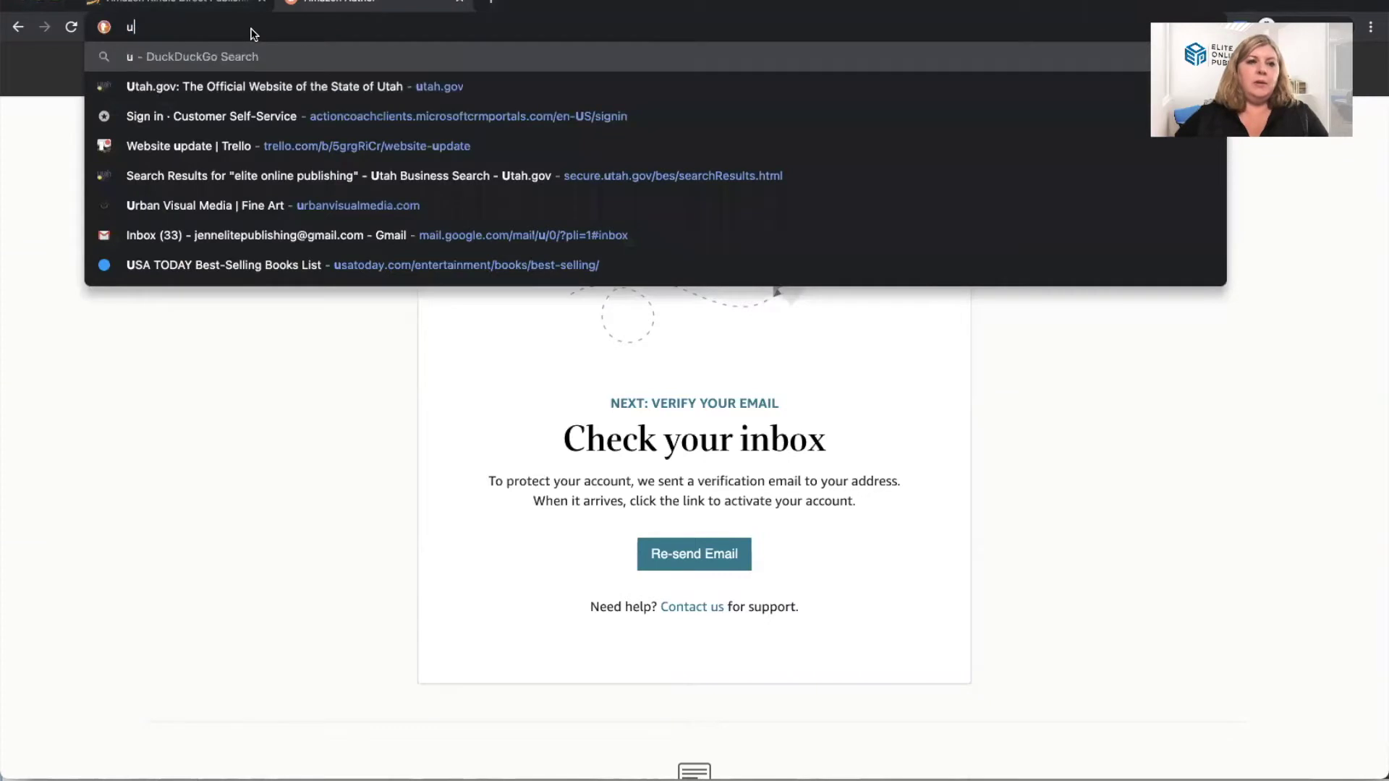
key(BackSpace)
text(author centra)
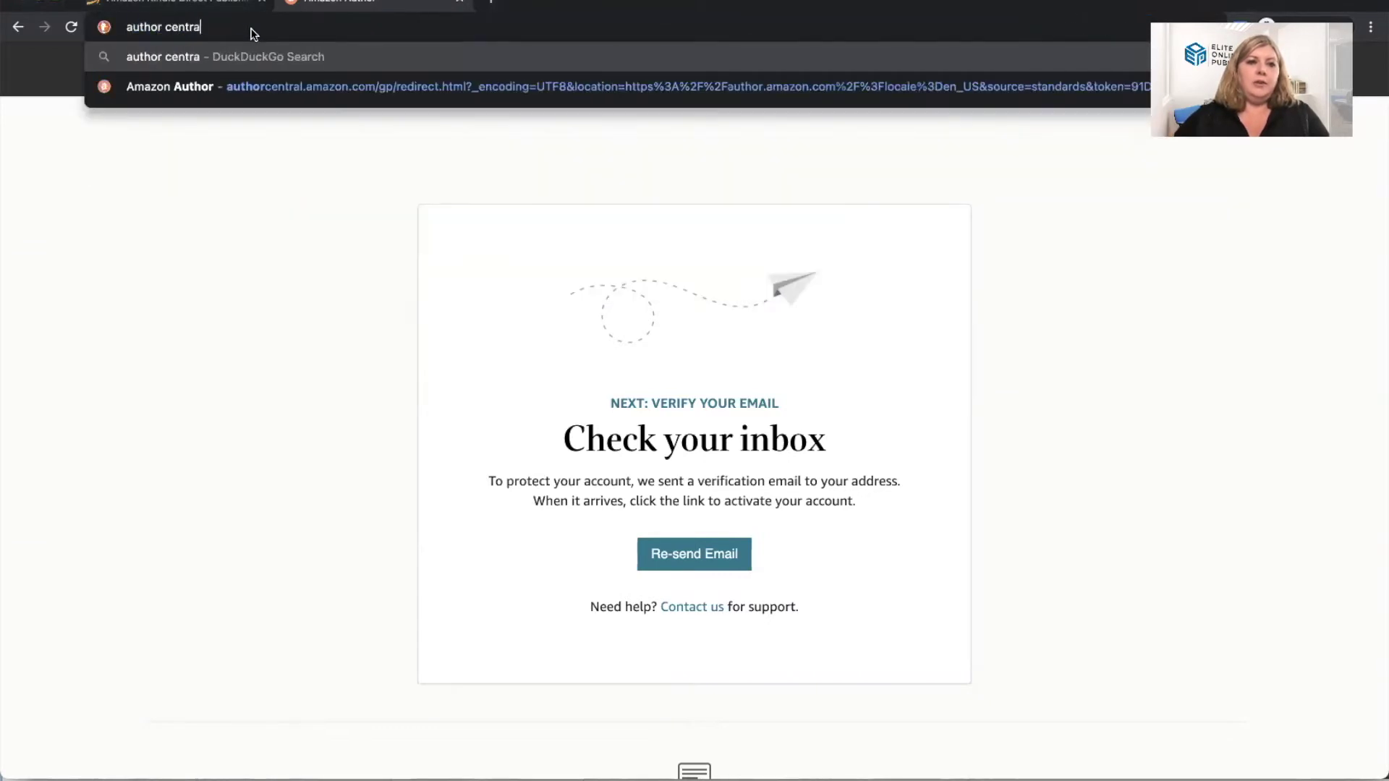
text(l)
key(Return)
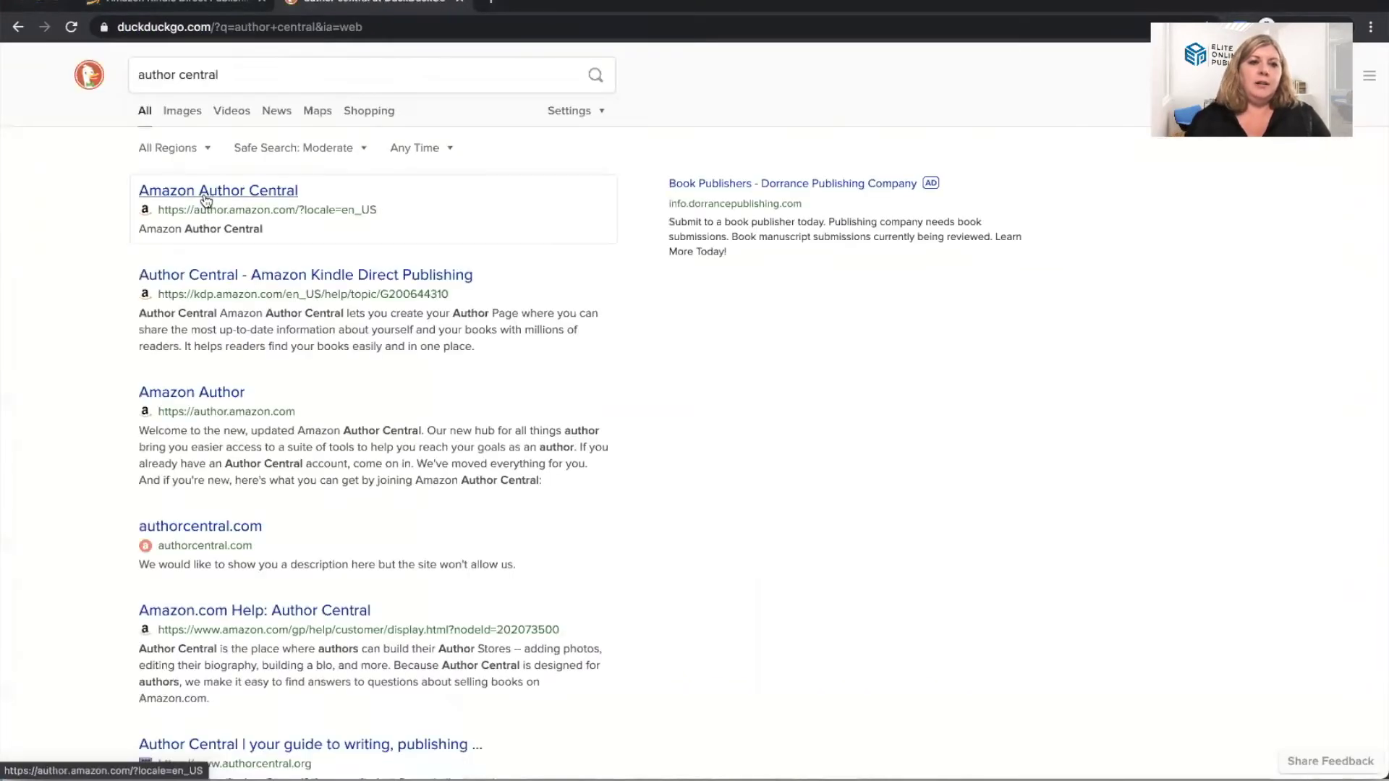
click(204, 193)
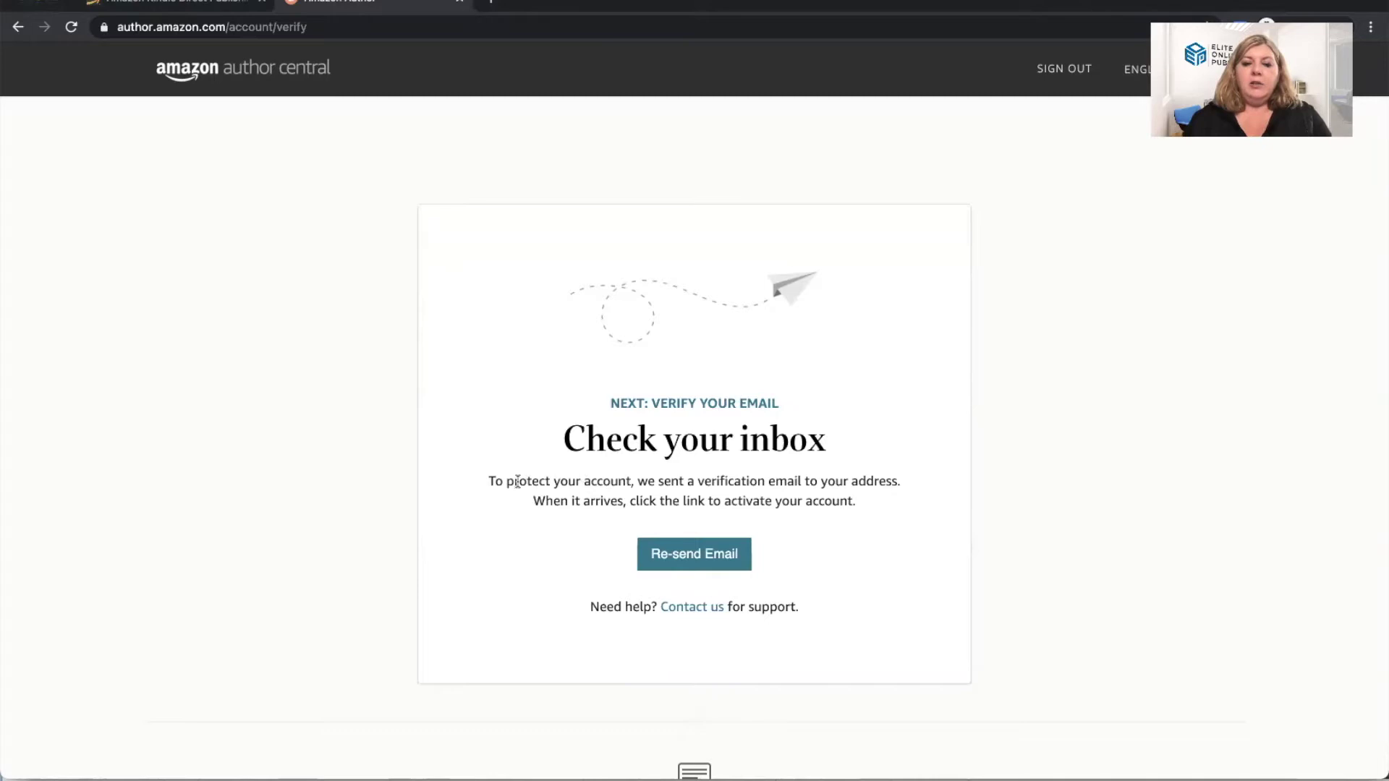
- Review the email verification instructions paragraph on the Author Central page
drag(487, 481, 913, 510)
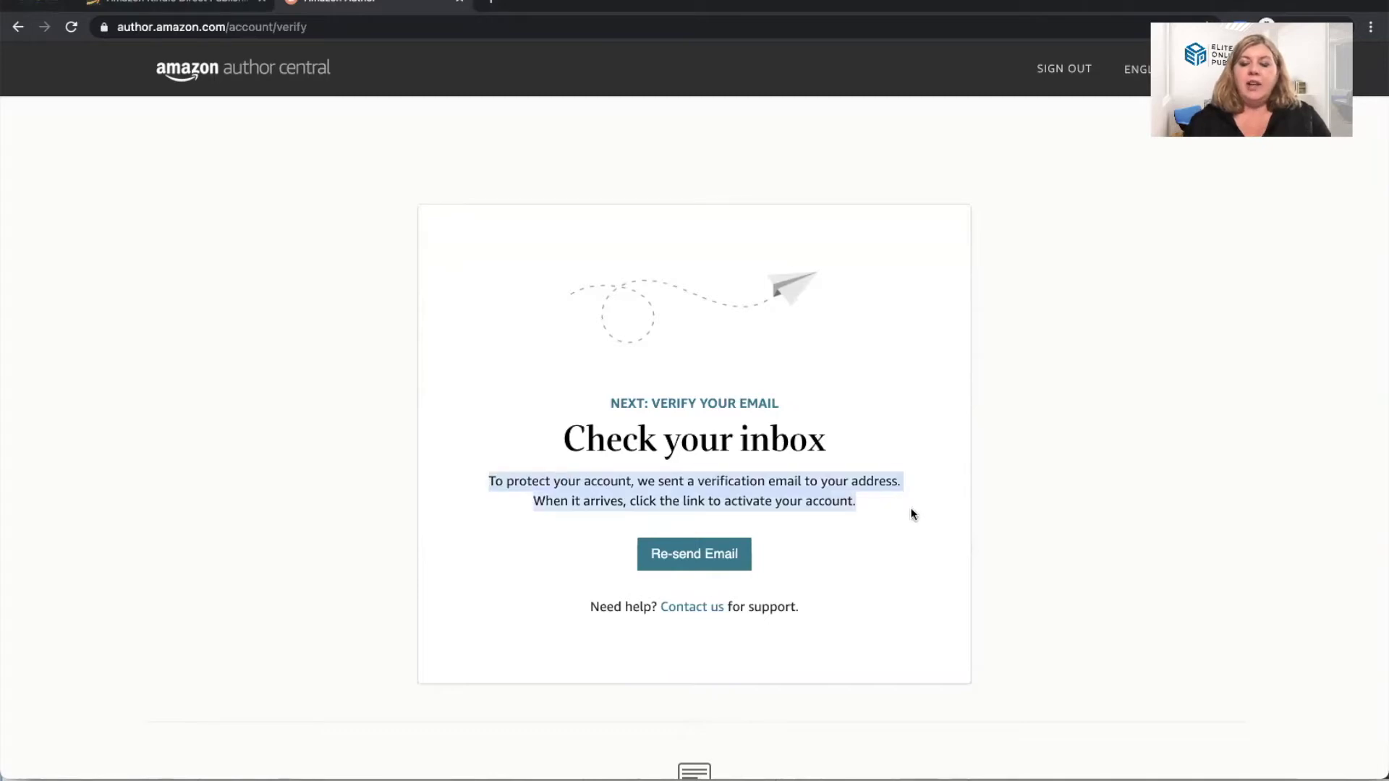
click(847, 486)
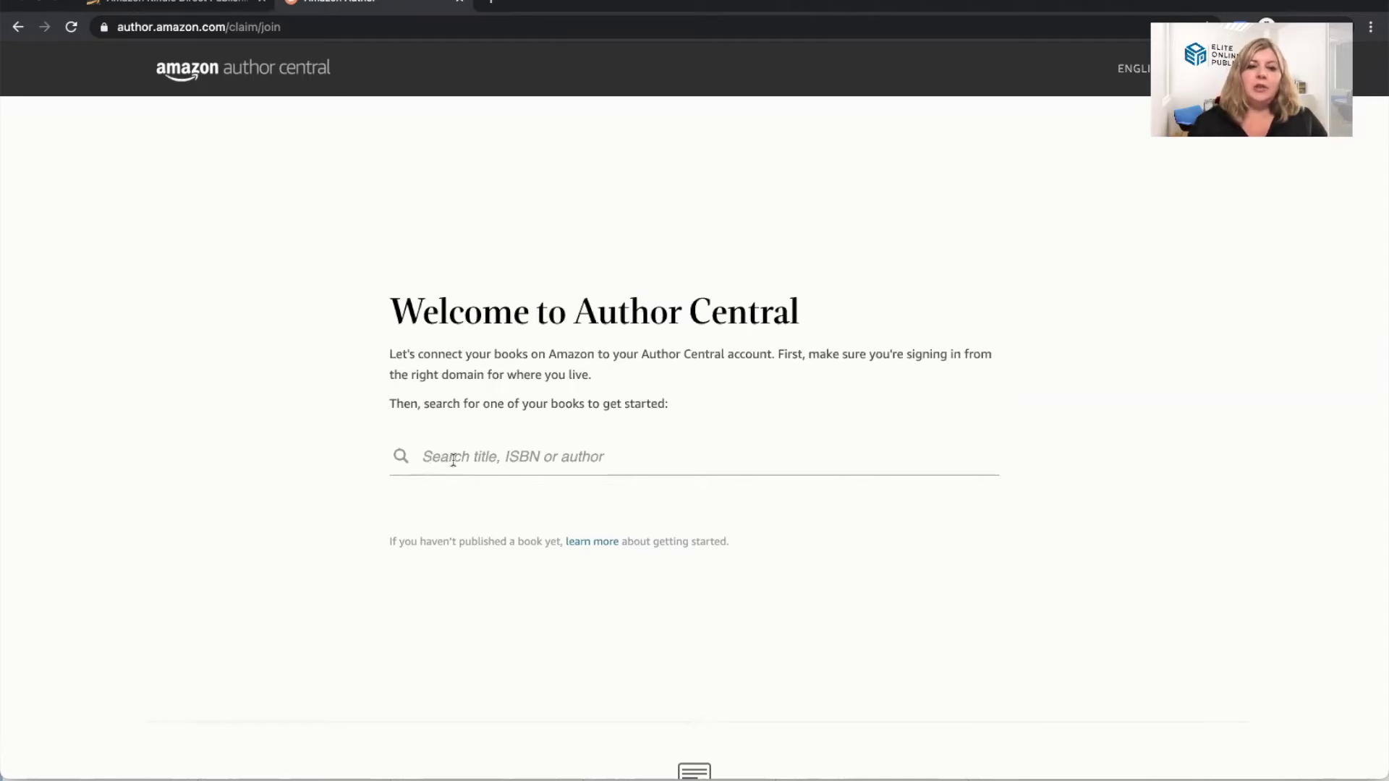
- Search Author Central for the book 'hungry hap', fixing the missing first letter before submitting
click(506, 457)
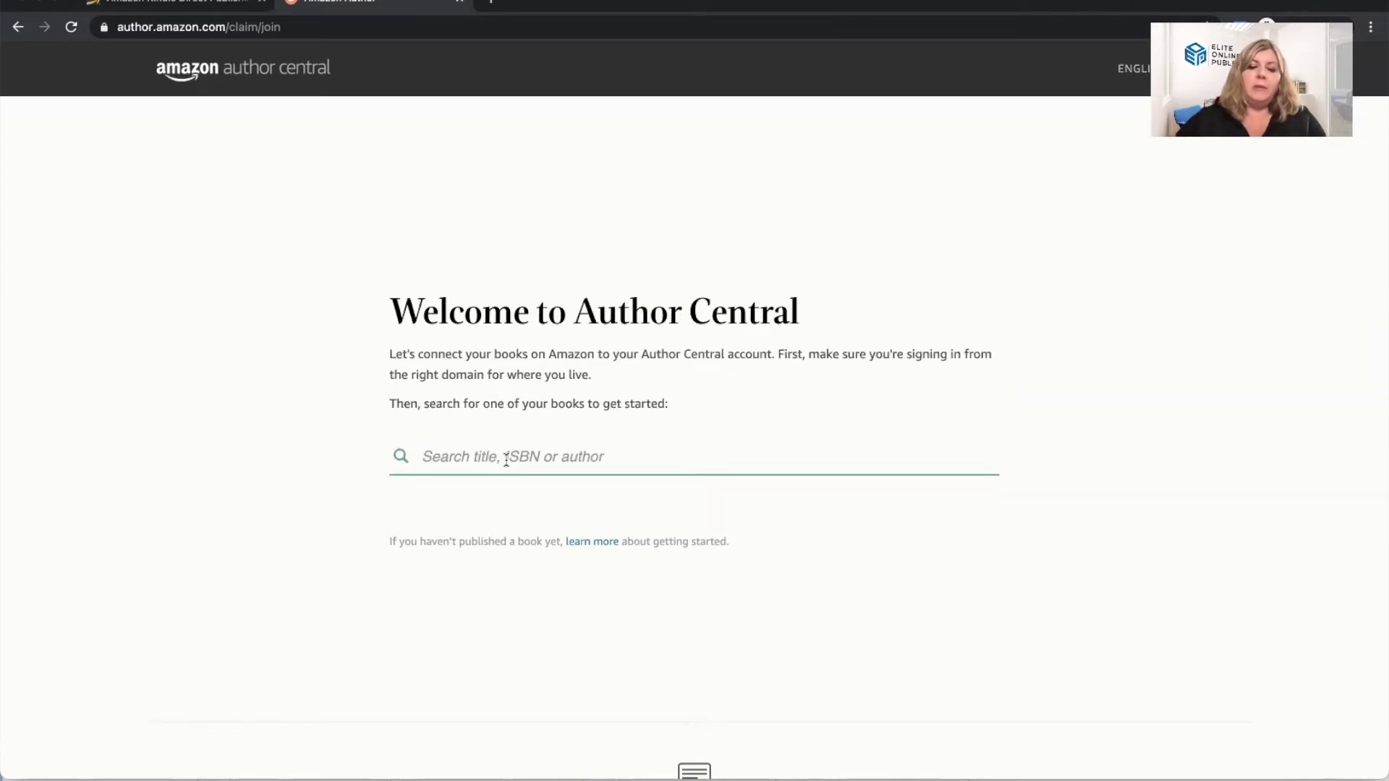
text(ungry hap)
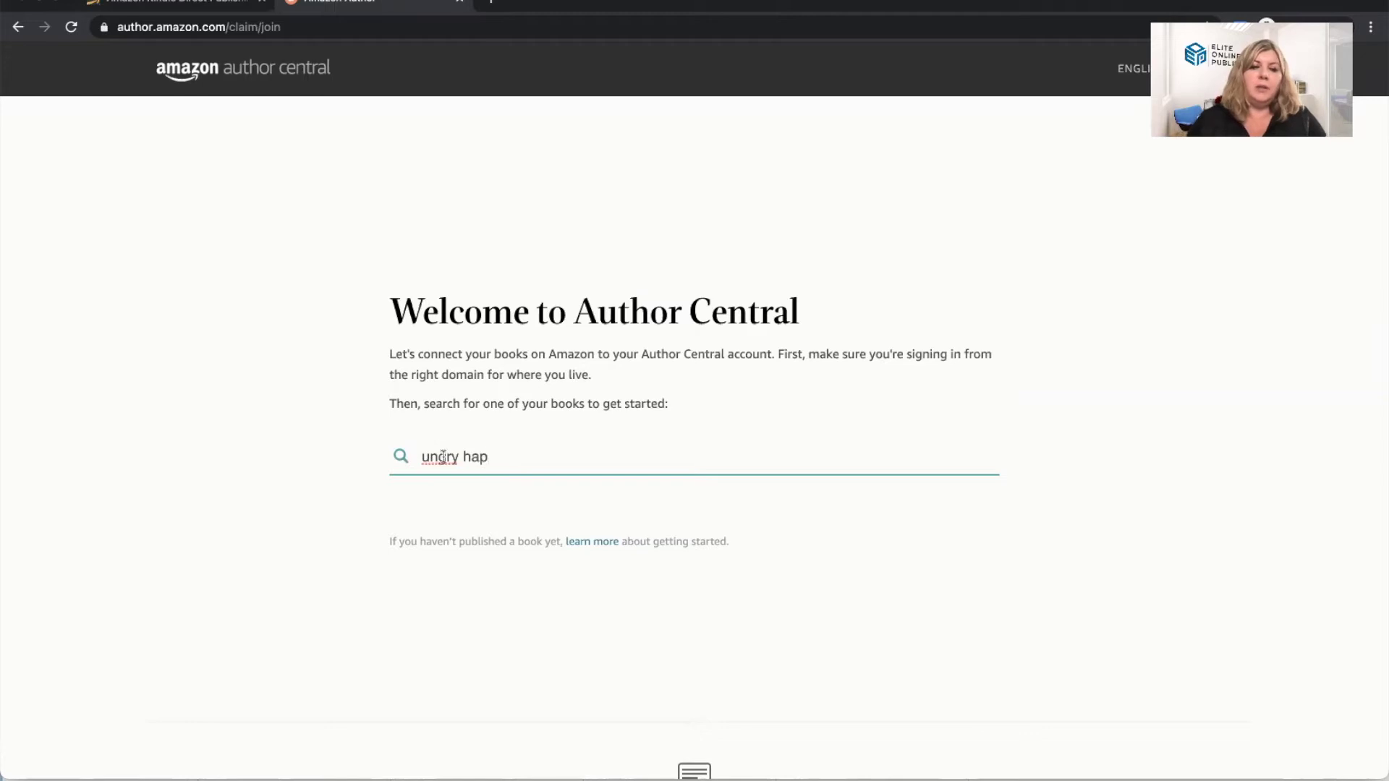
click(416, 456)
text(h)
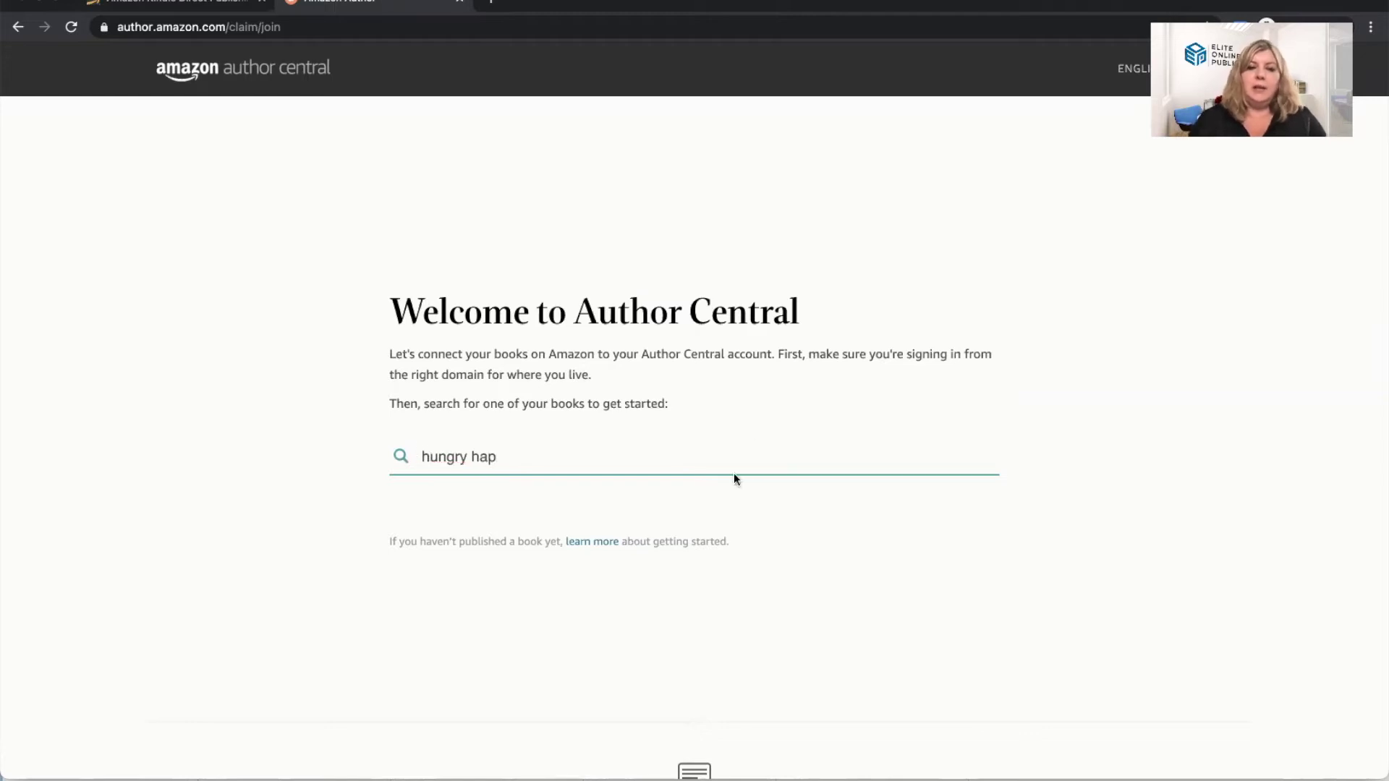
key(Return)
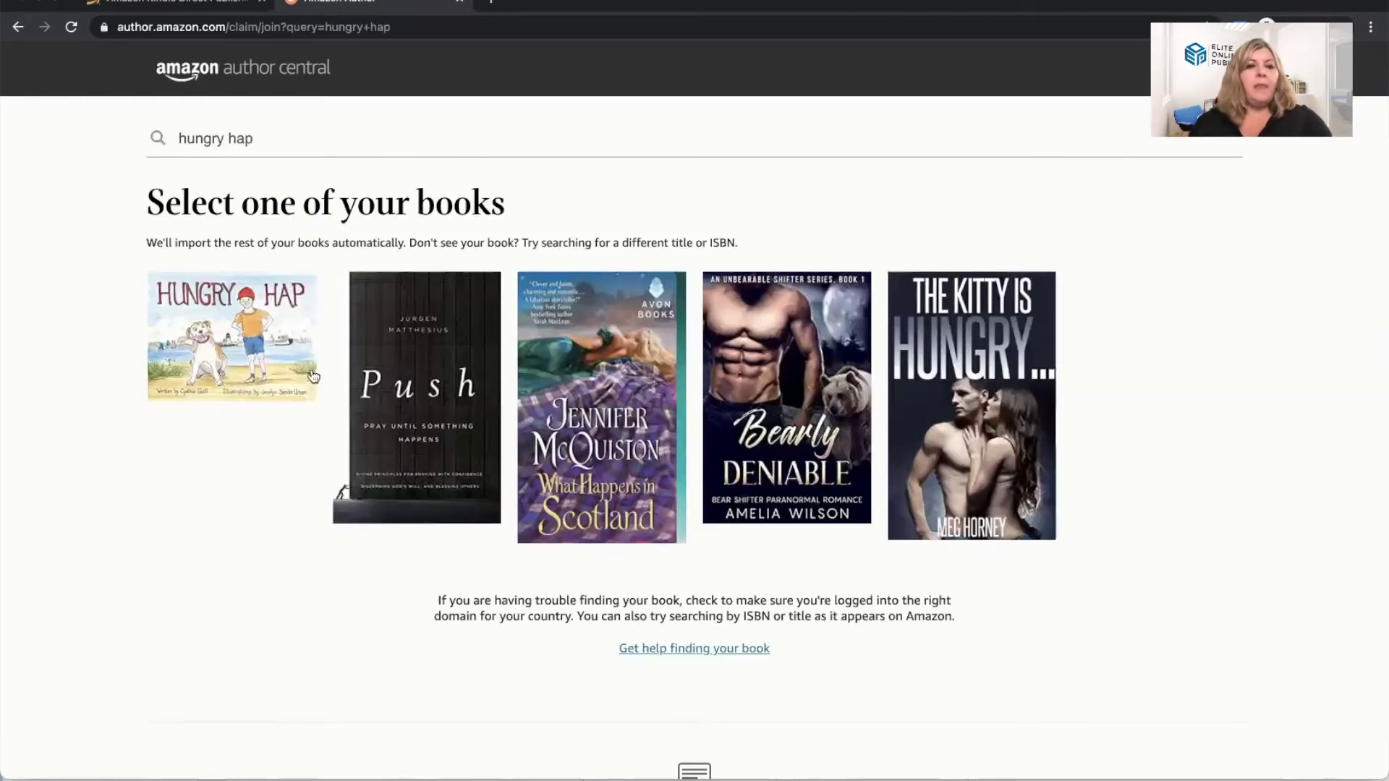
- Claim Hungry Hap as its first listed contributor, Cynthia Guill, and confirm joining as that author
click(219, 342)
click(376, 295)
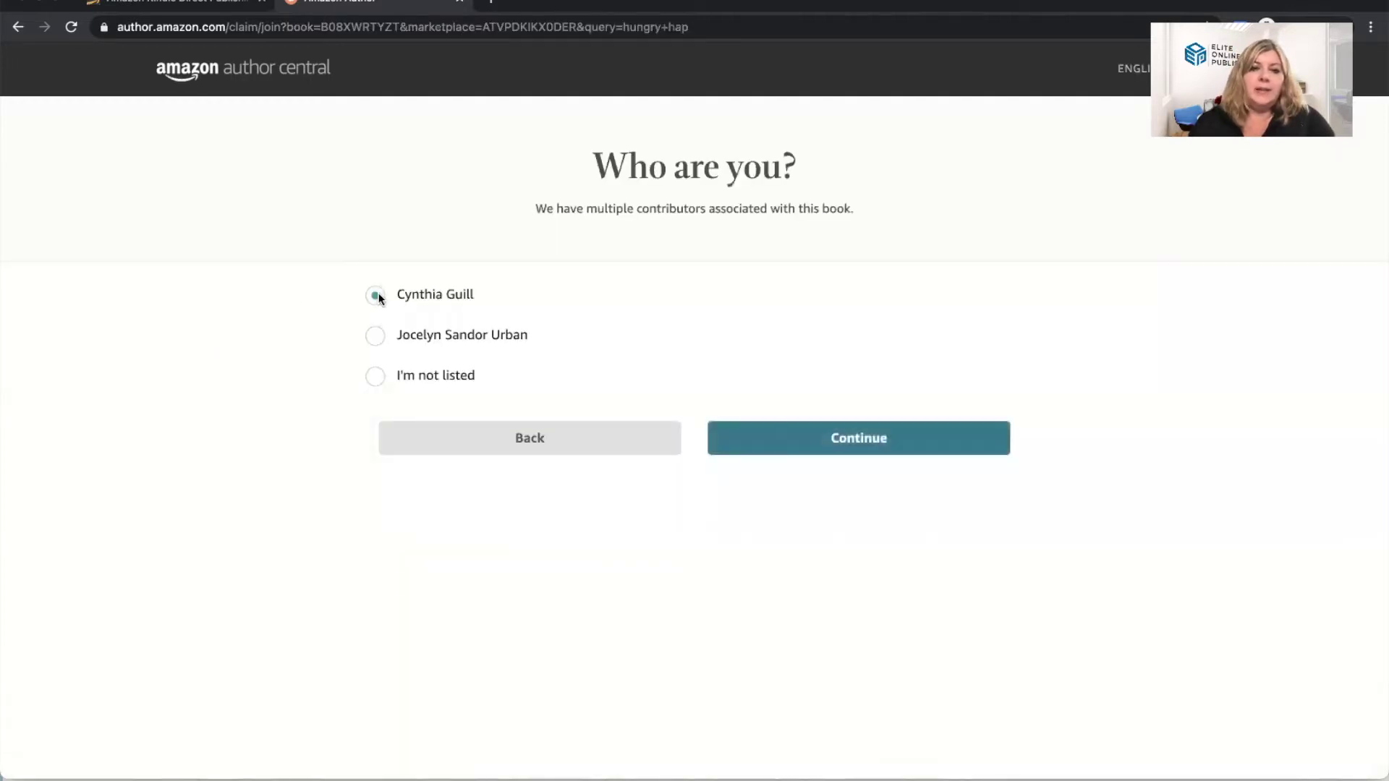
click(865, 434)
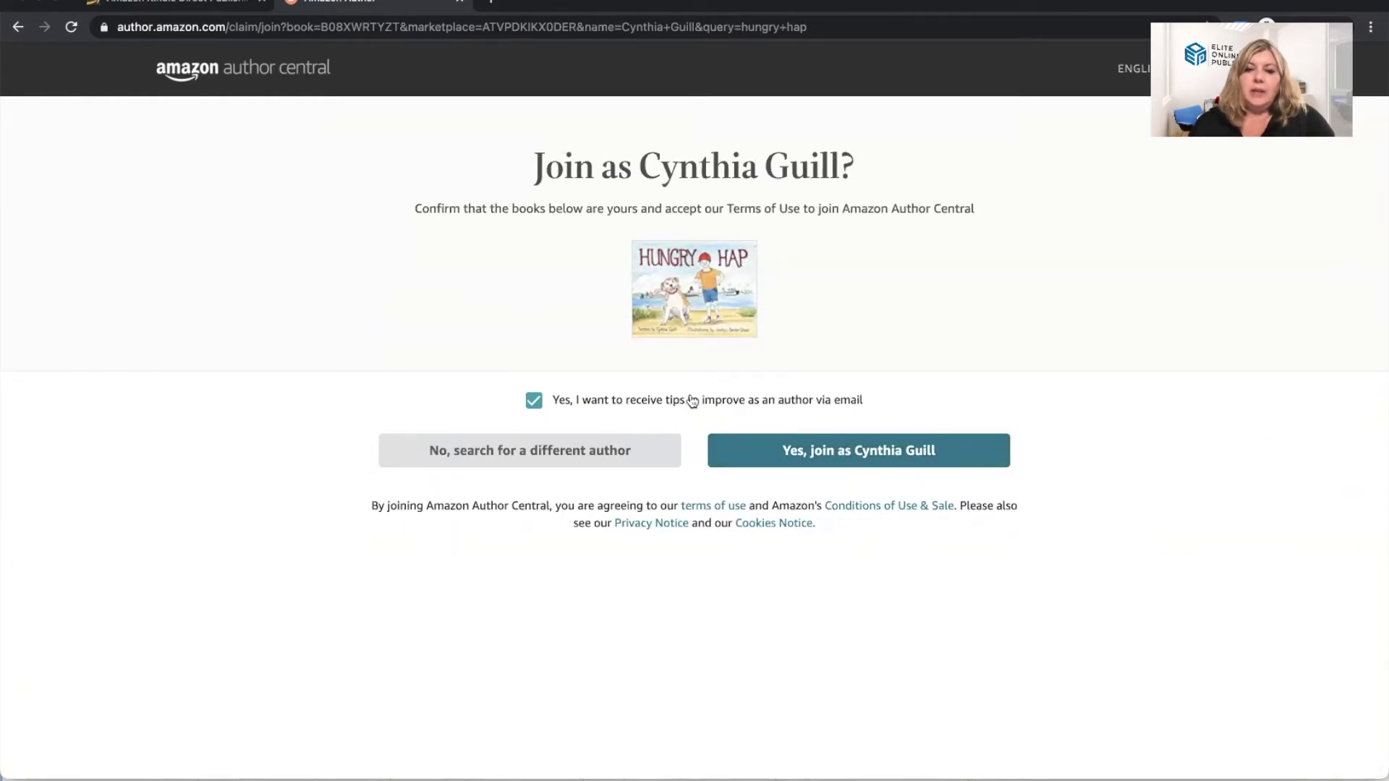
click(823, 454)
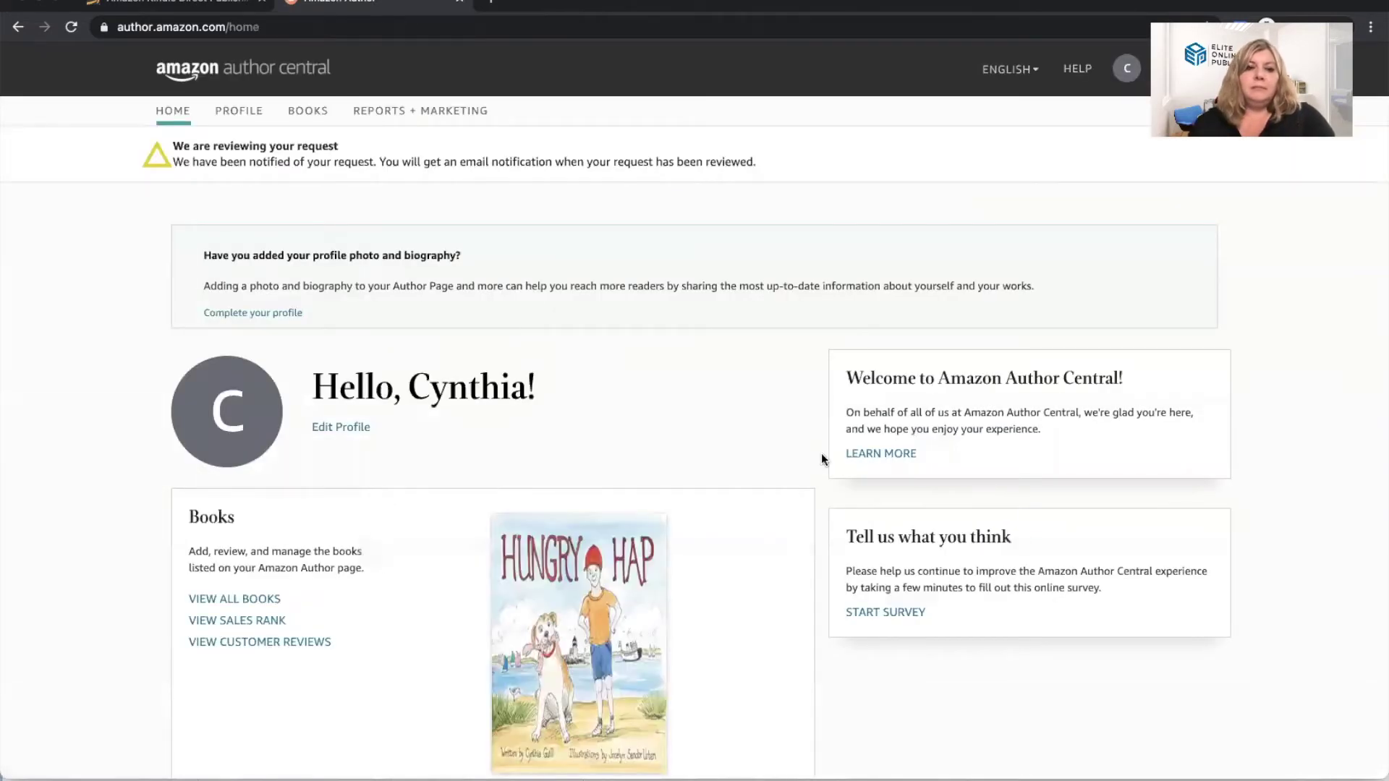
scroll(509, 402, down, 3)
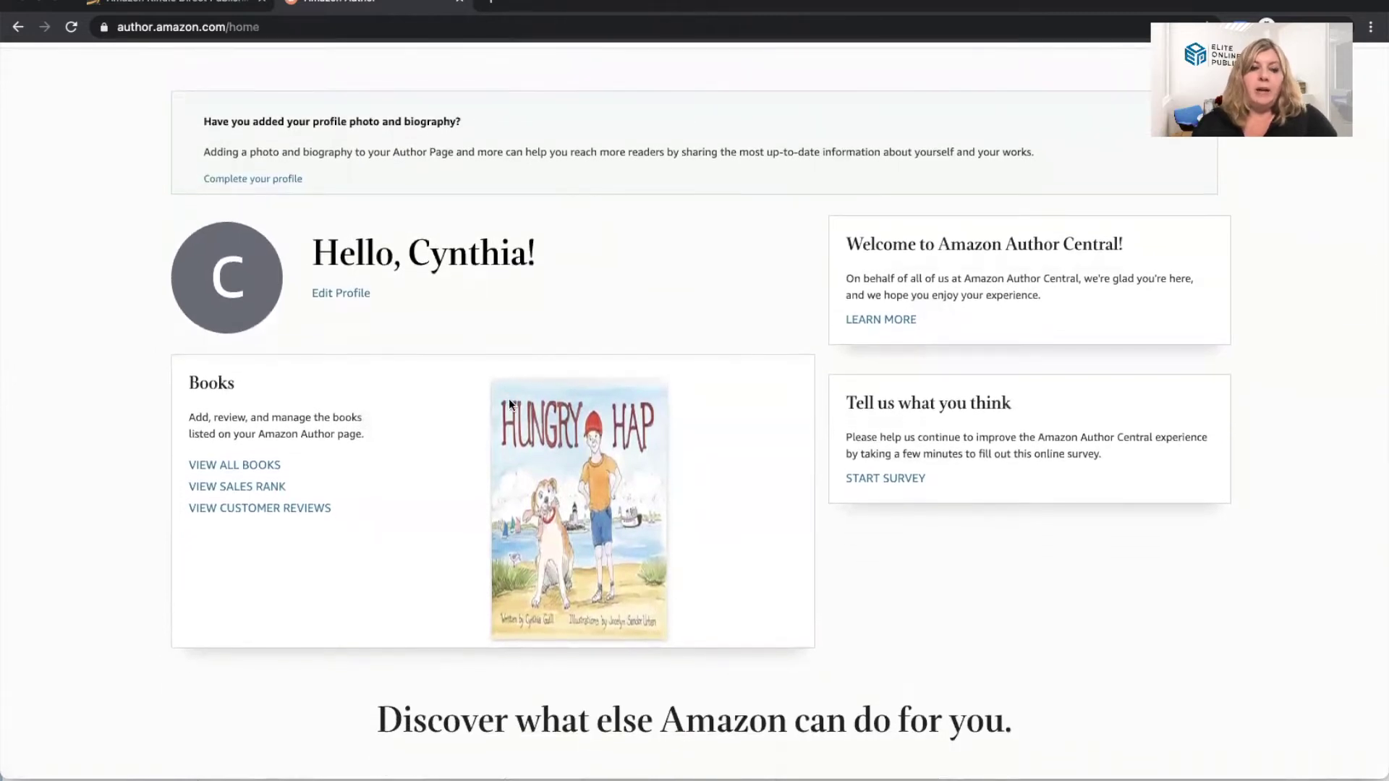
scroll(509, 398, up, 3)
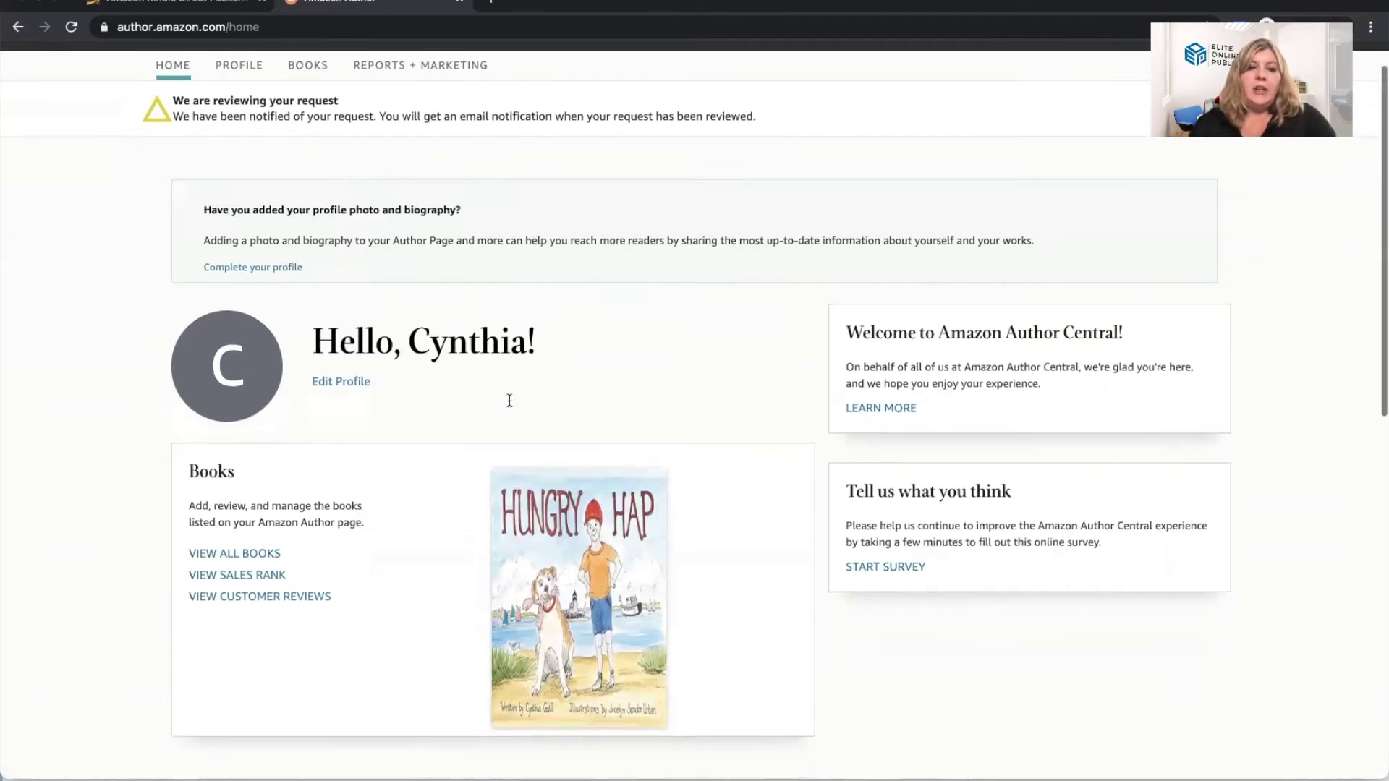
scroll(510, 402, down, 5)
scroll(509, 398, down, 1)
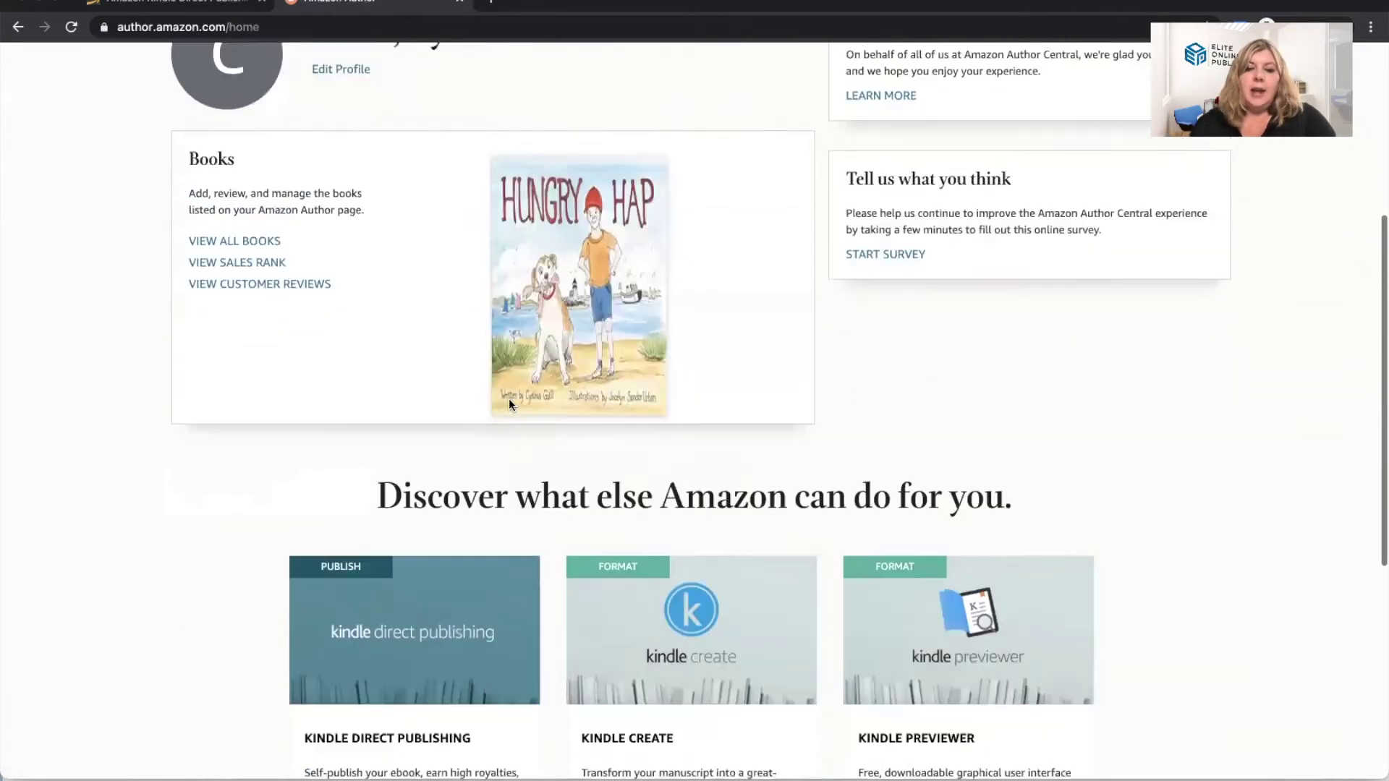
scroll(508, 399, up, 5)
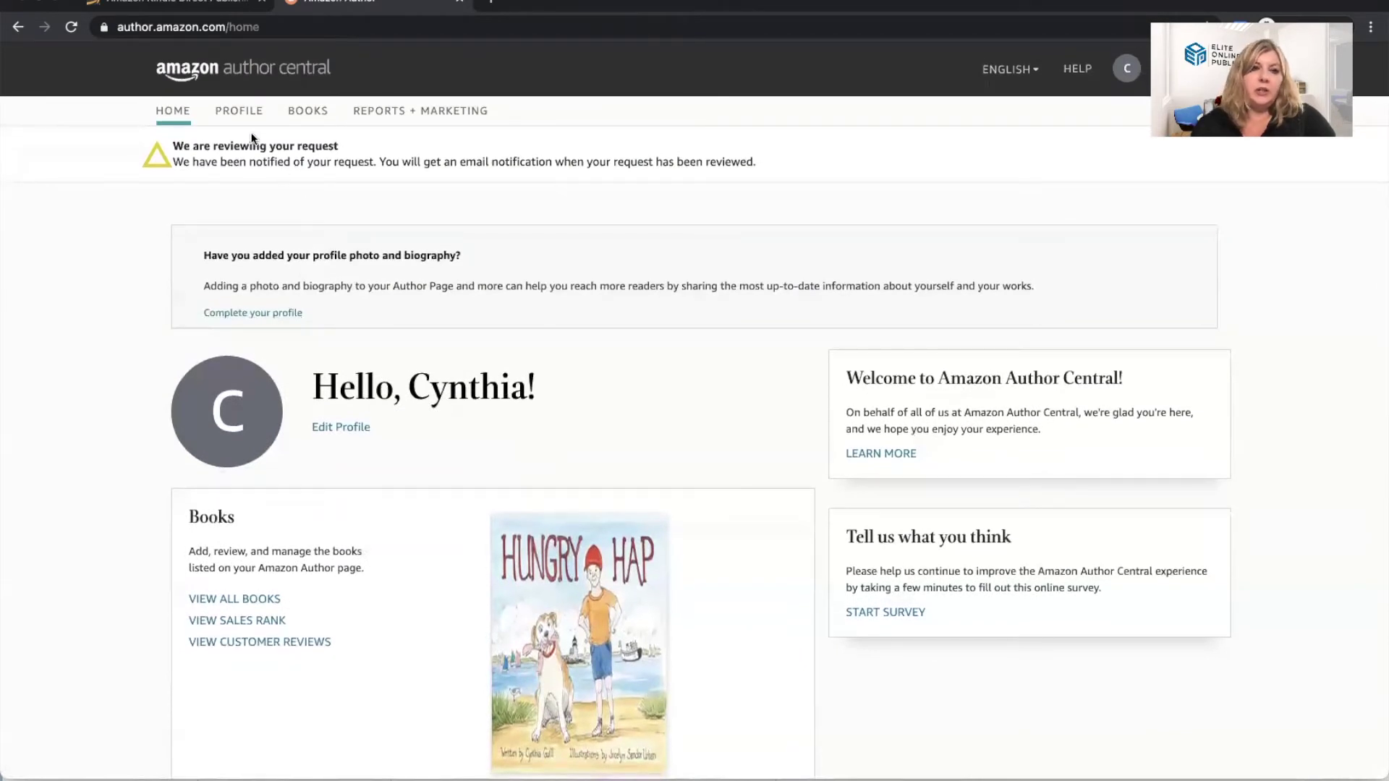
- Go to the Author Profile page and start an author photo upload, reaching the file picker
click(238, 114)
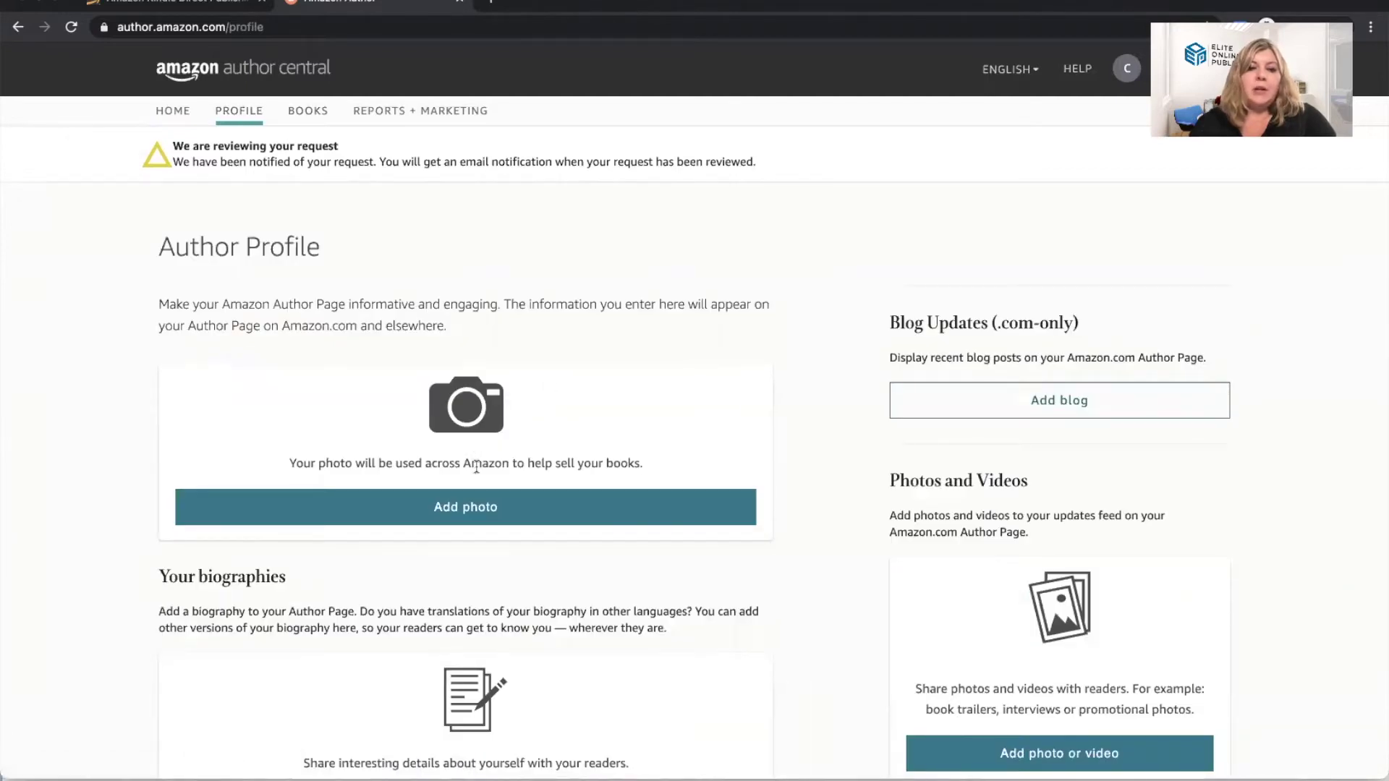
scroll(475, 467, down, 3)
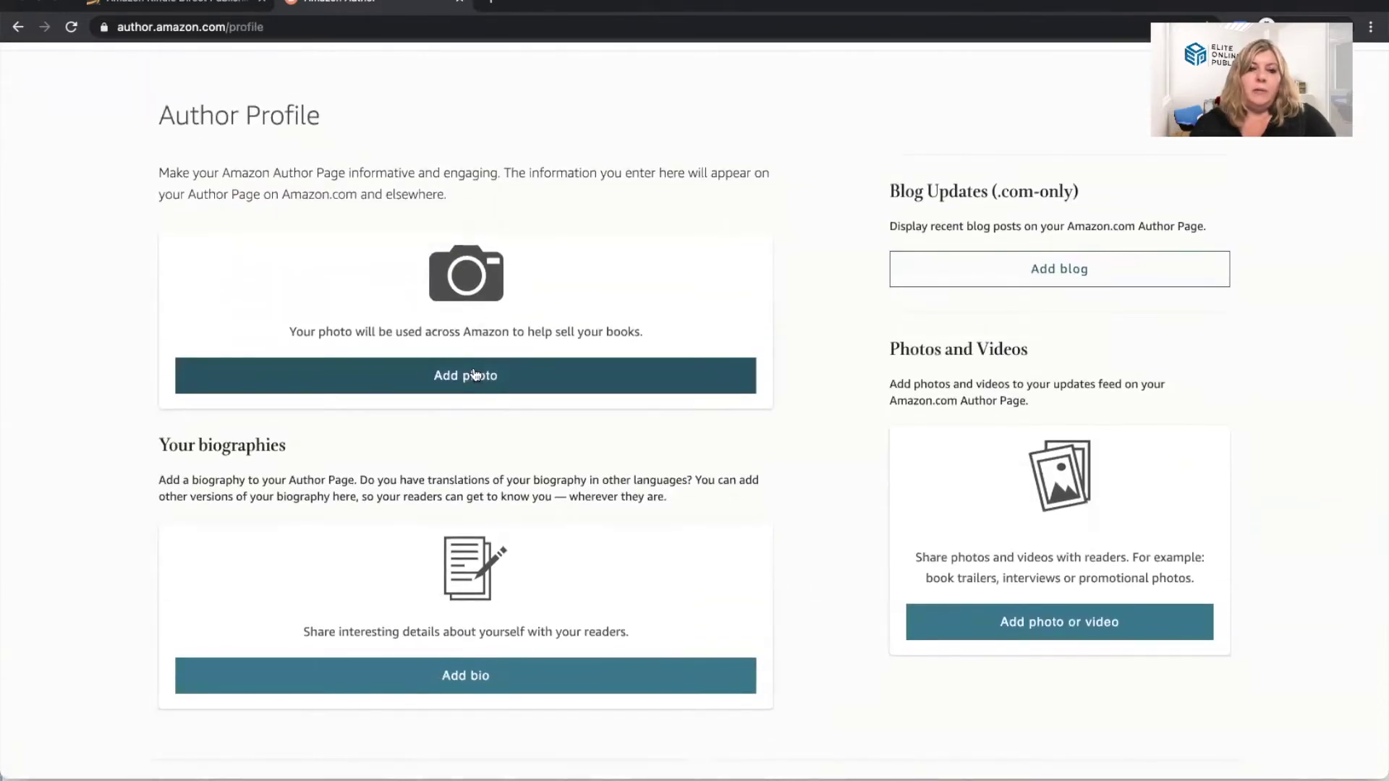
click(472, 377)
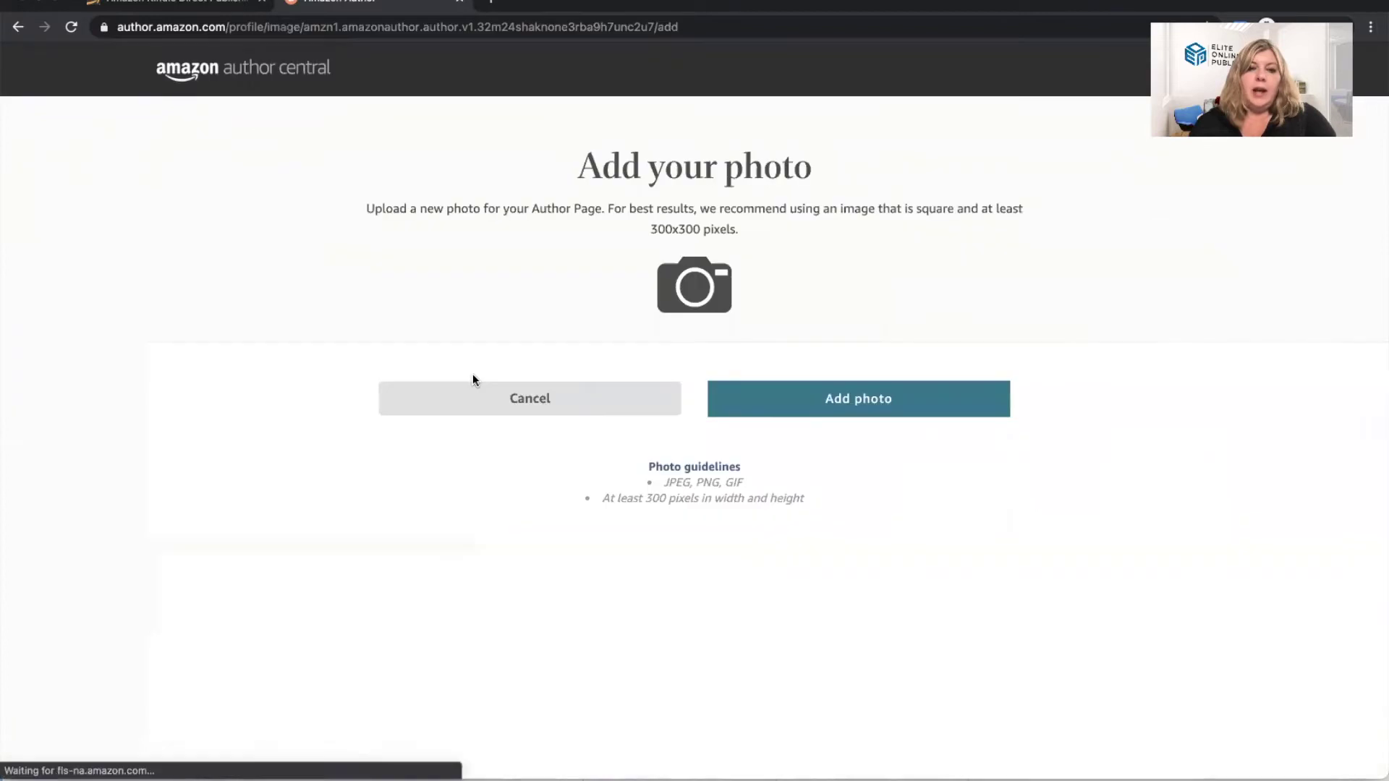
click(838, 401)
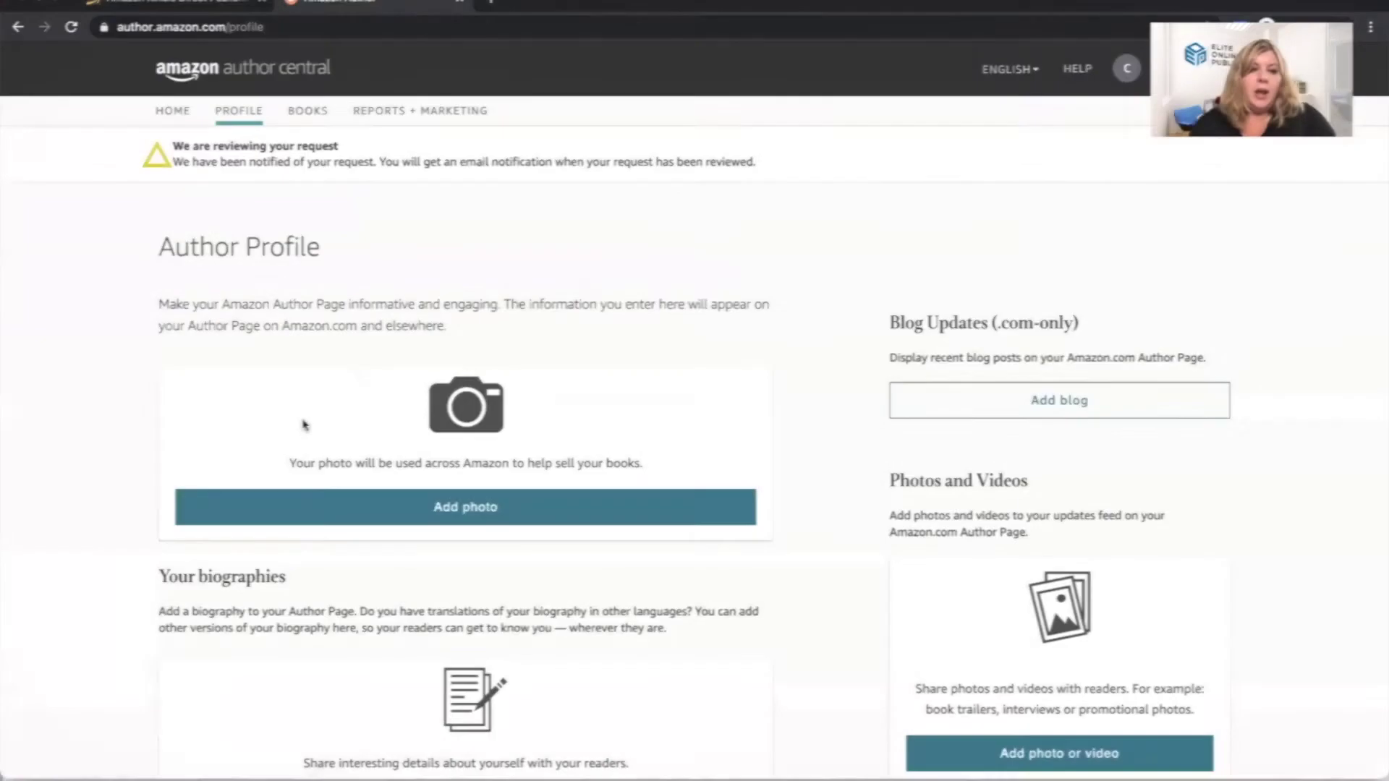
scroll(302, 418, down, 5)
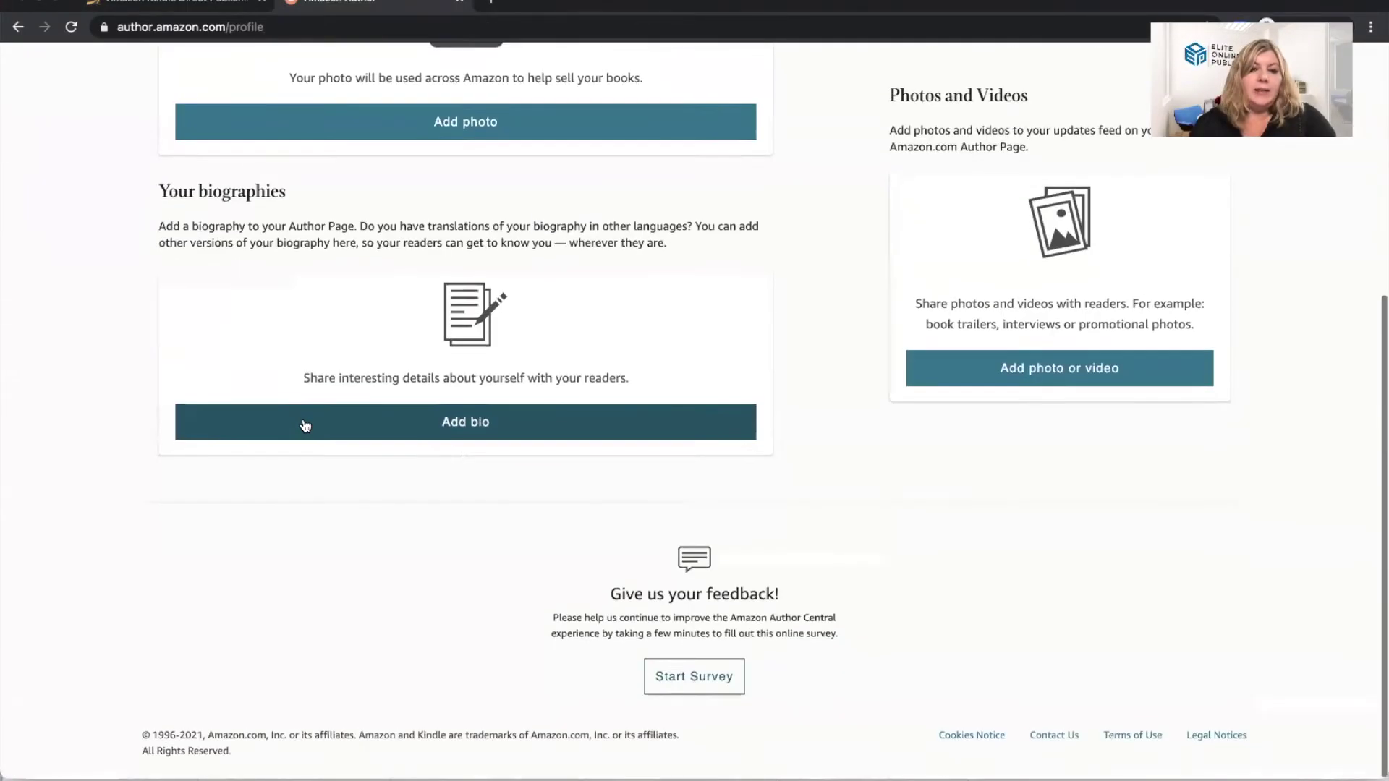
click(469, 433)
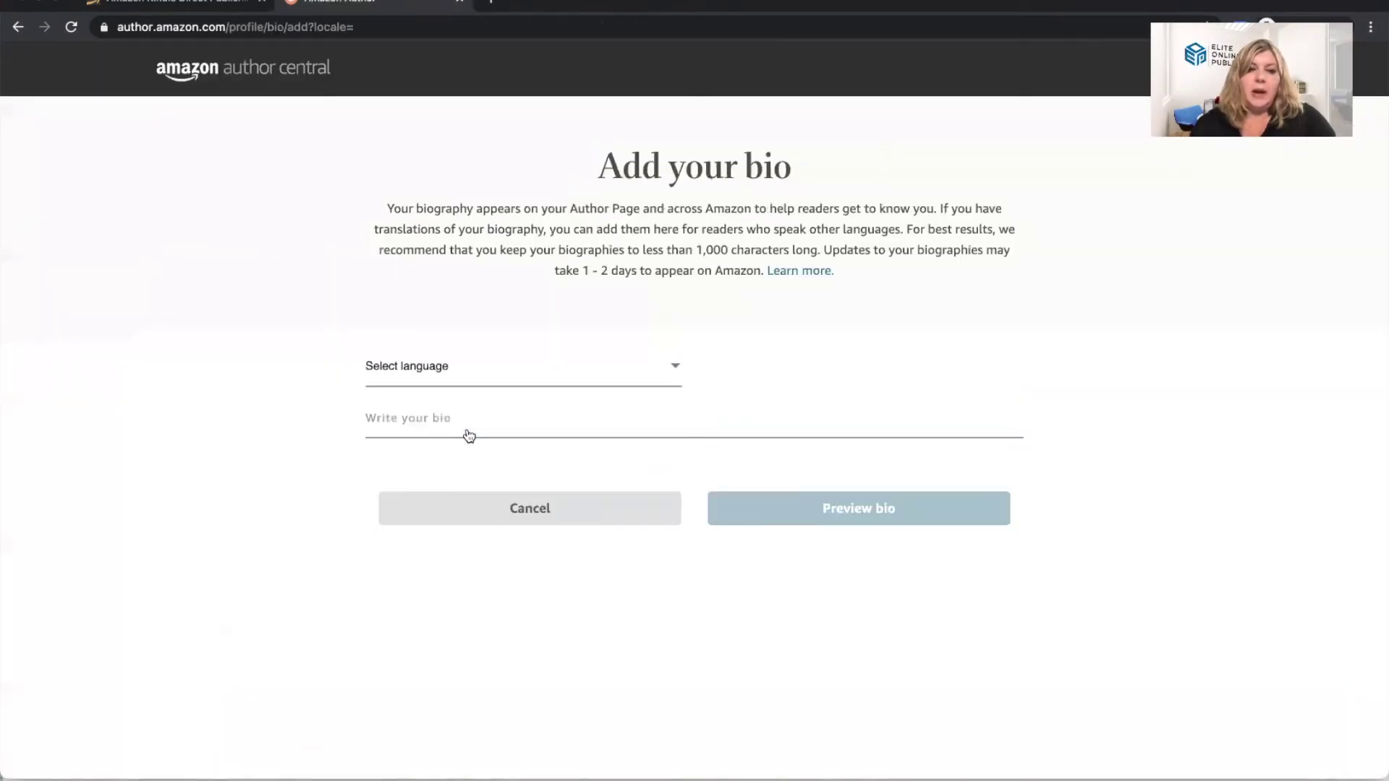
click(456, 372)
click(404, 407)
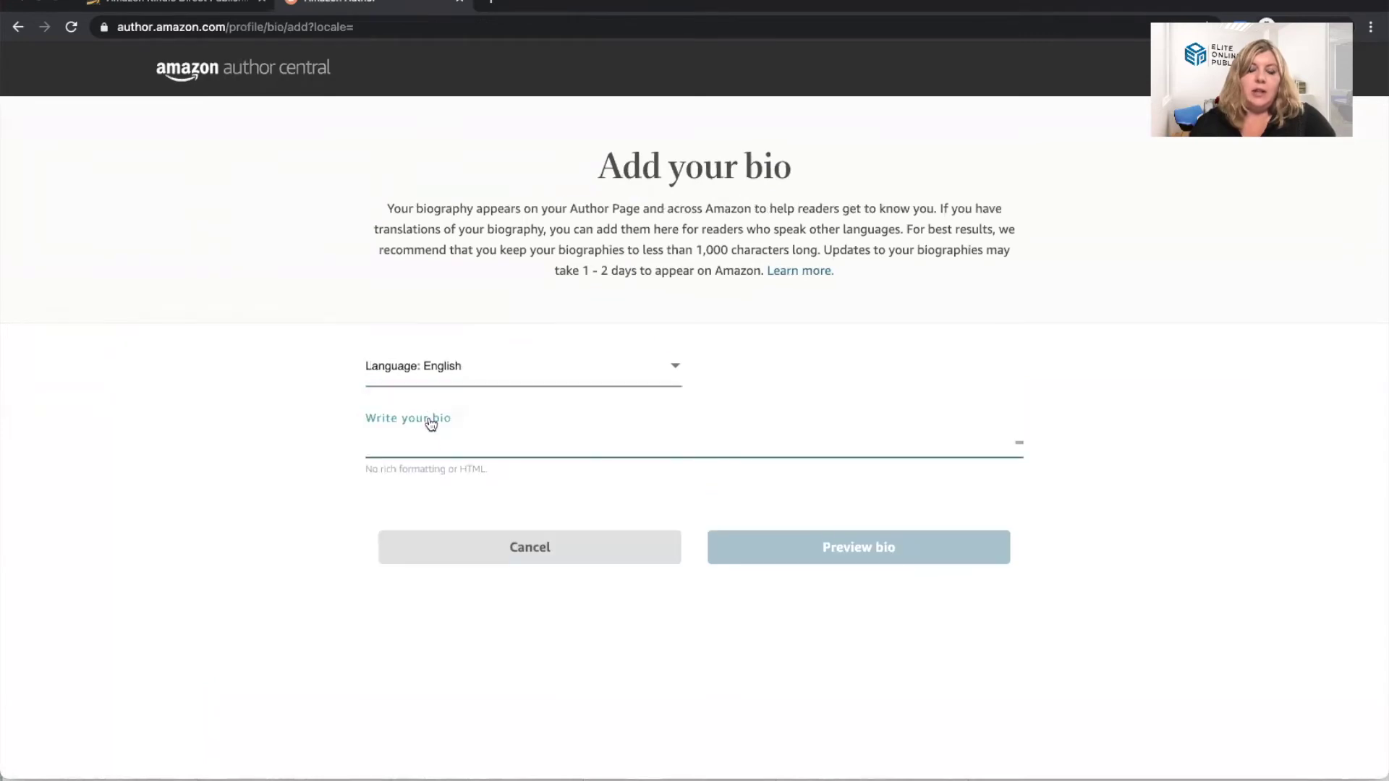
click(428, 434)
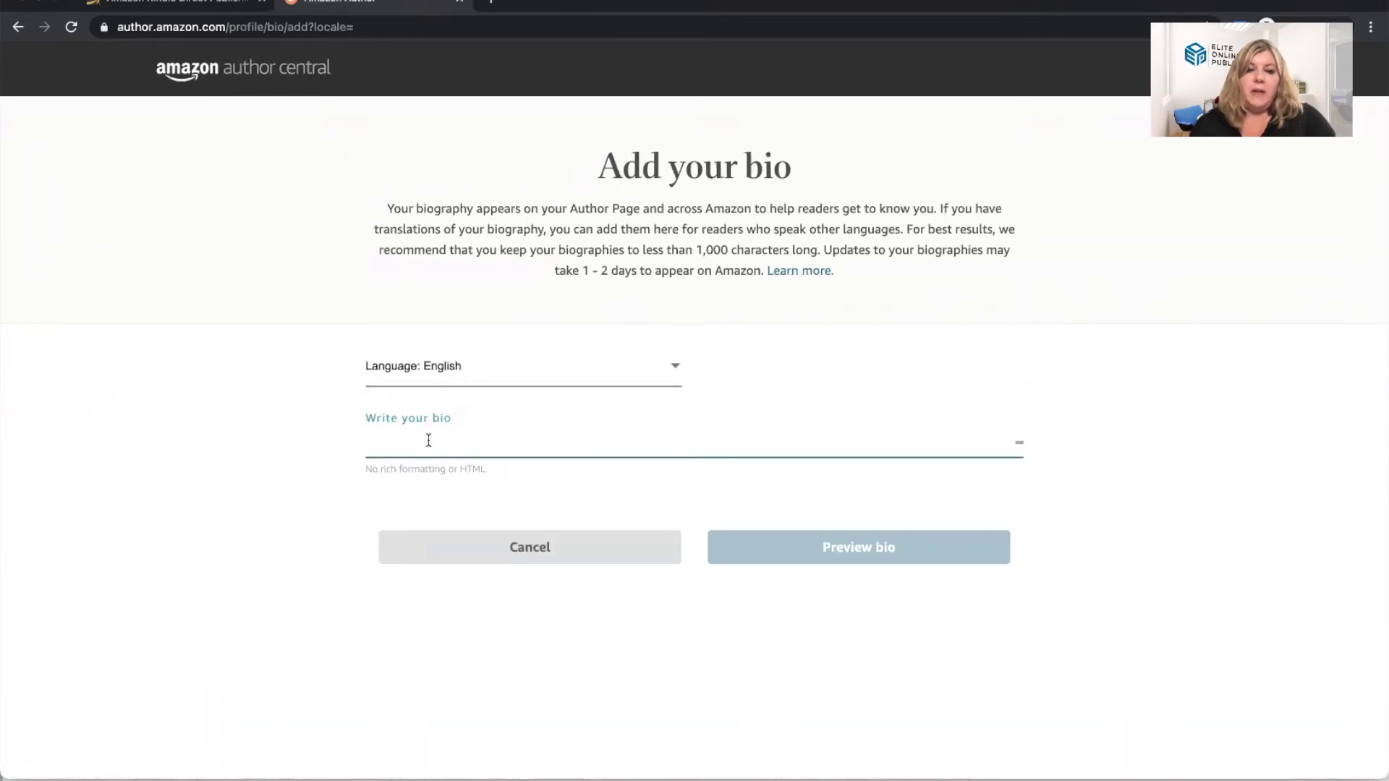
click(470, 547)
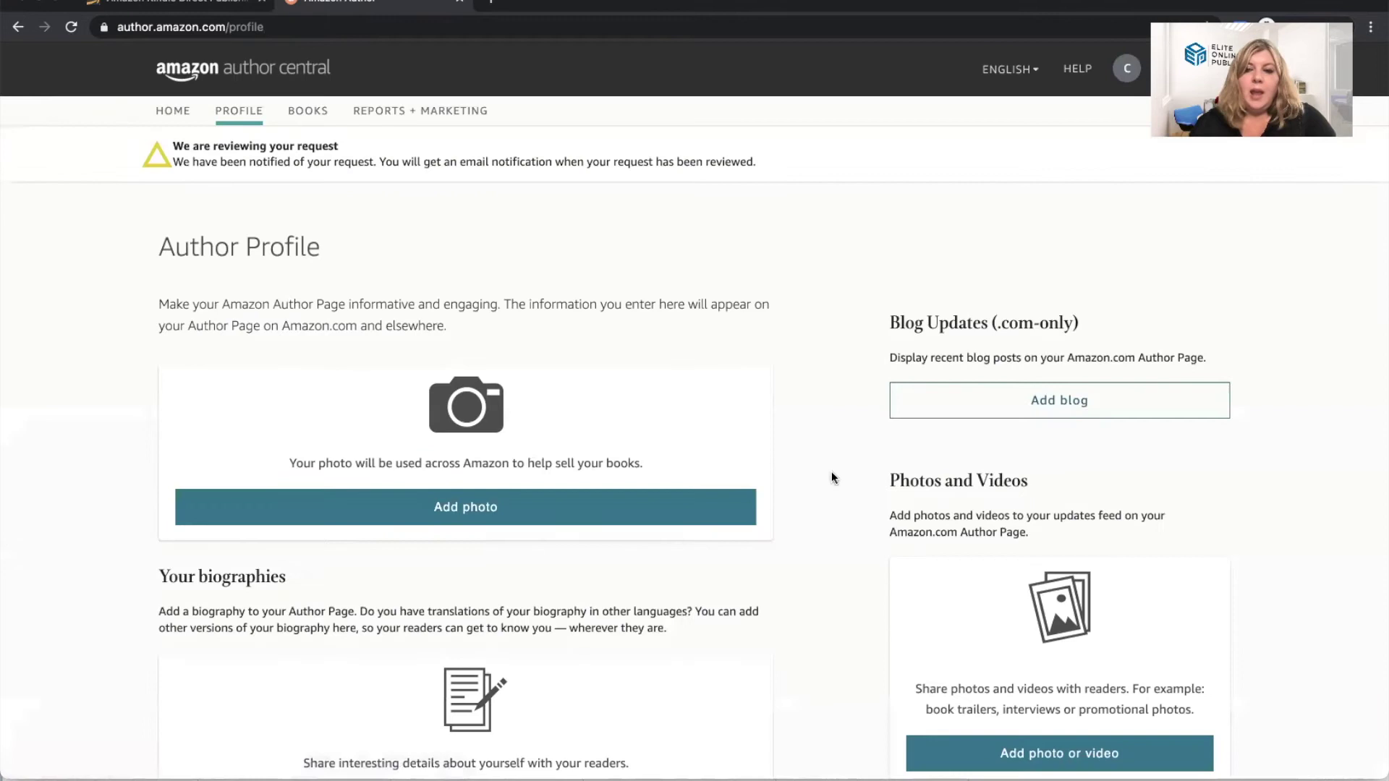
scroll(827, 471, down, 3)
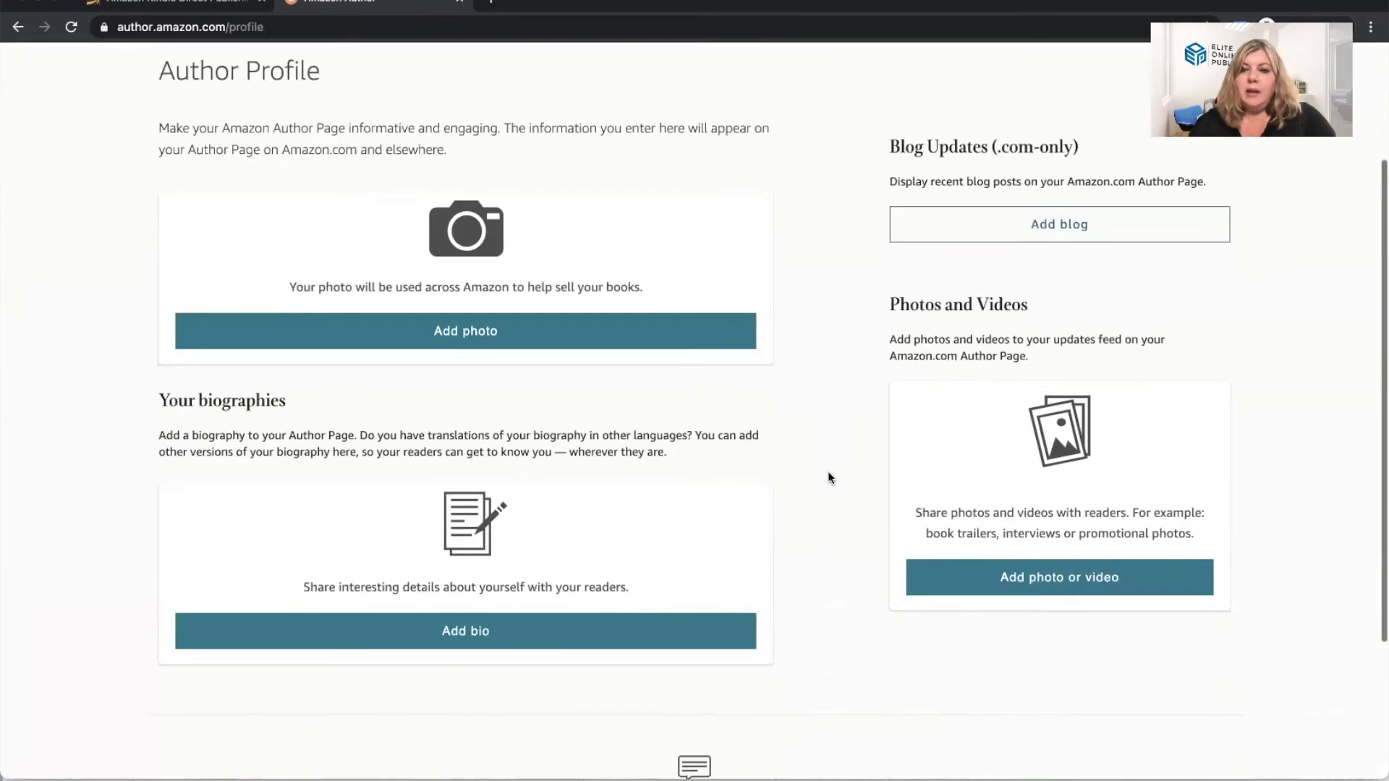
- Start adding a blog feed under Blog Updates, then return to the author profile
click(1014, 228)
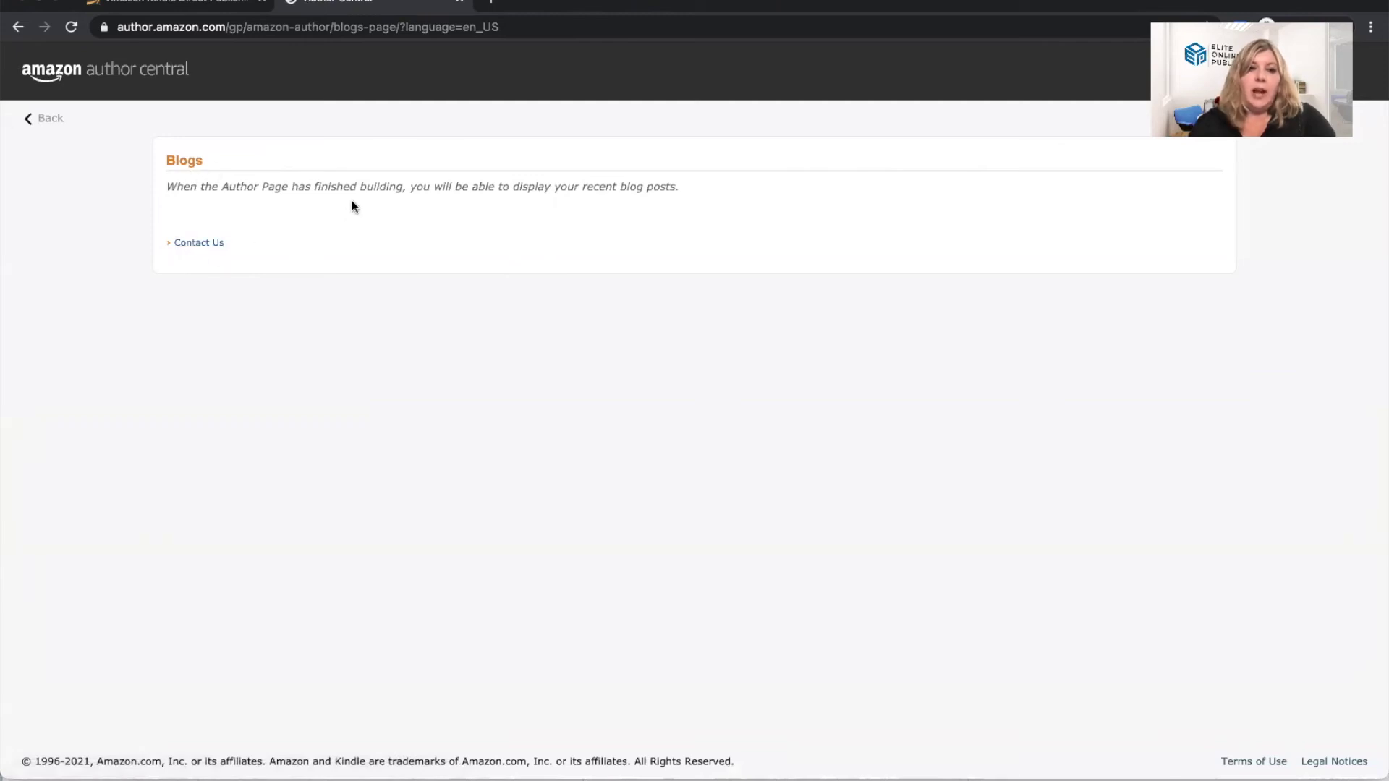
click(46, 119)
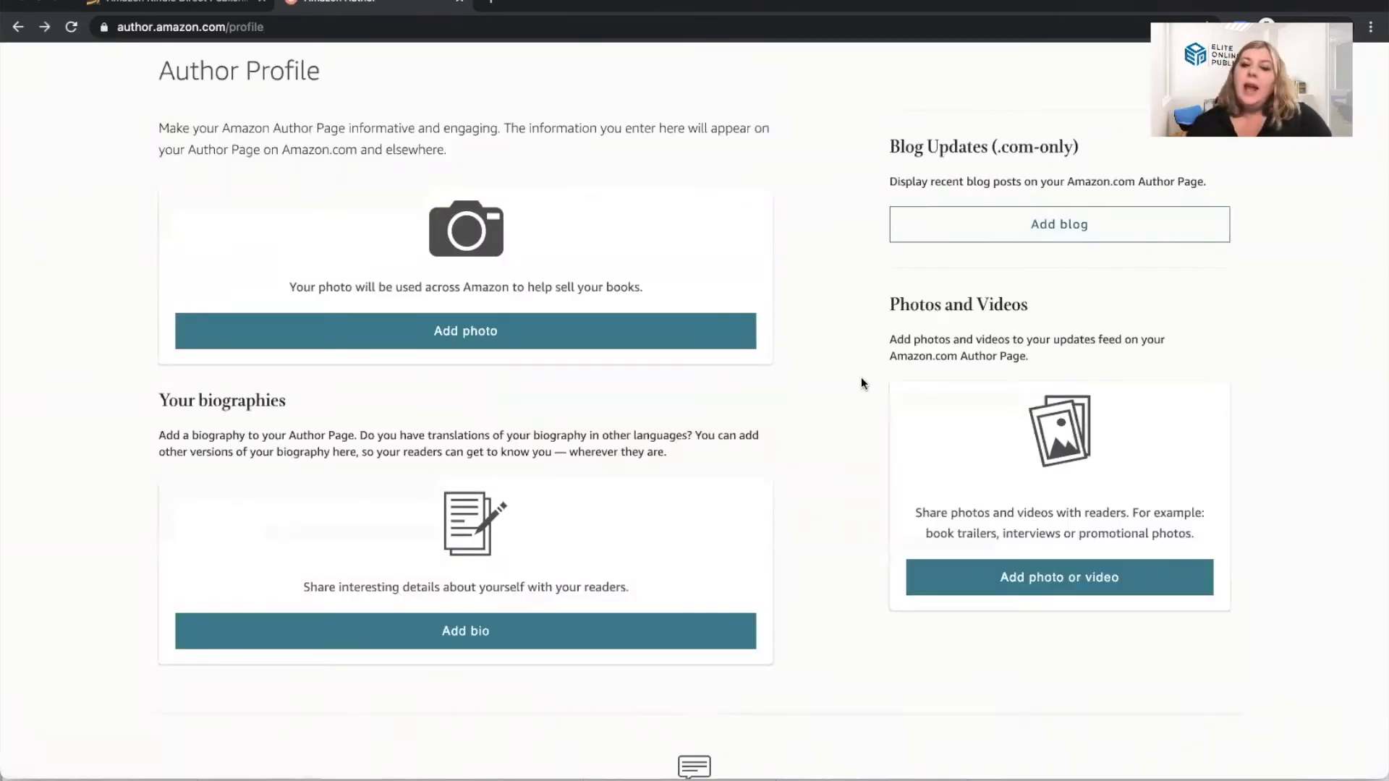
- Start a photo or video upload, cancel it, and return to the now-completed author profile
click(1009, 577)
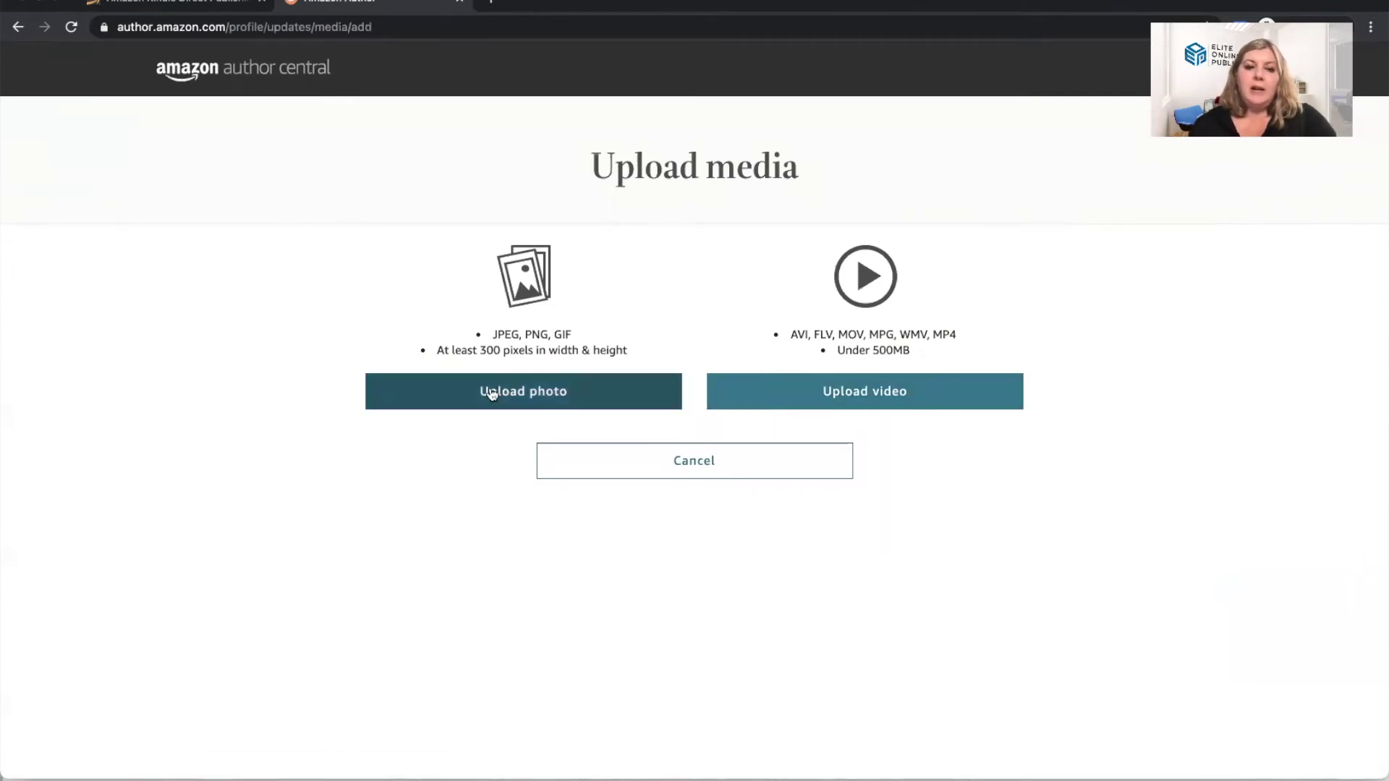
click(666, 462)
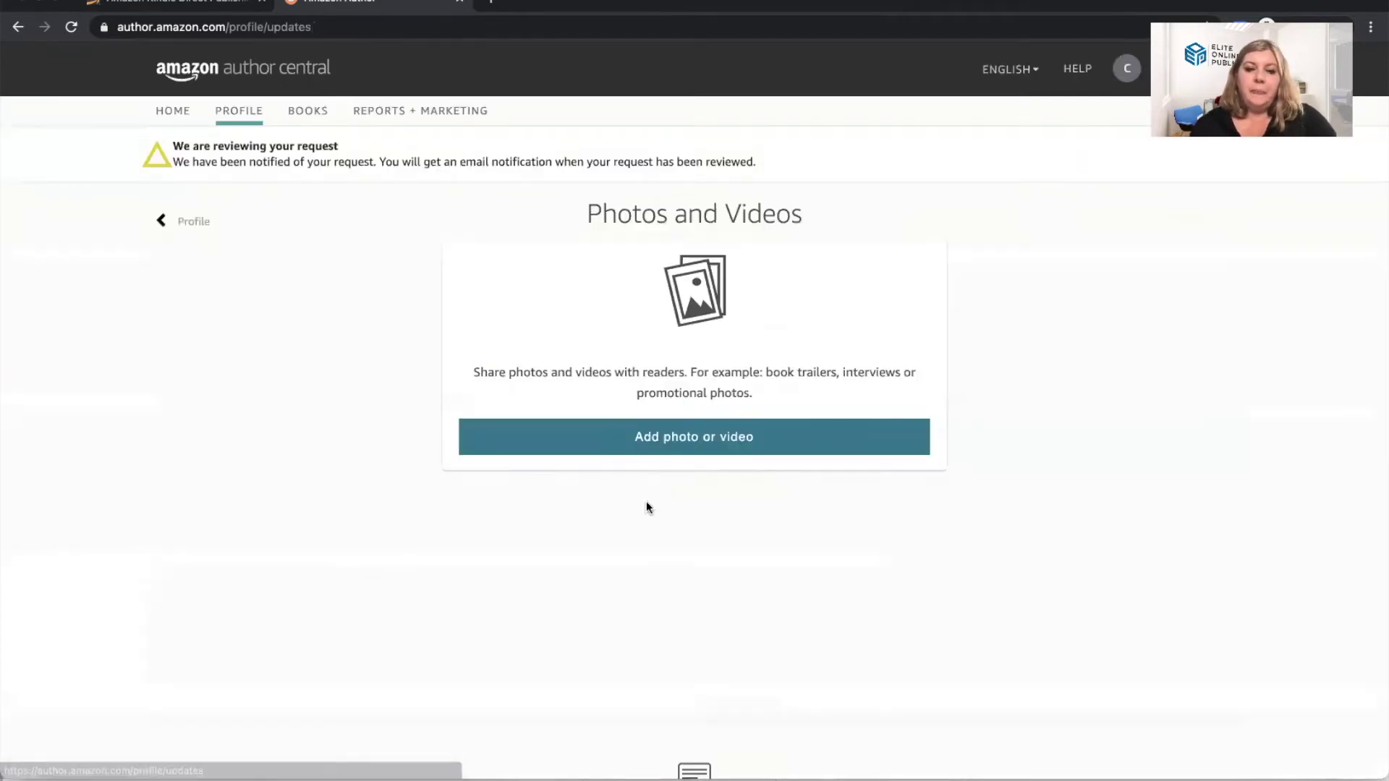
click(185, 220)
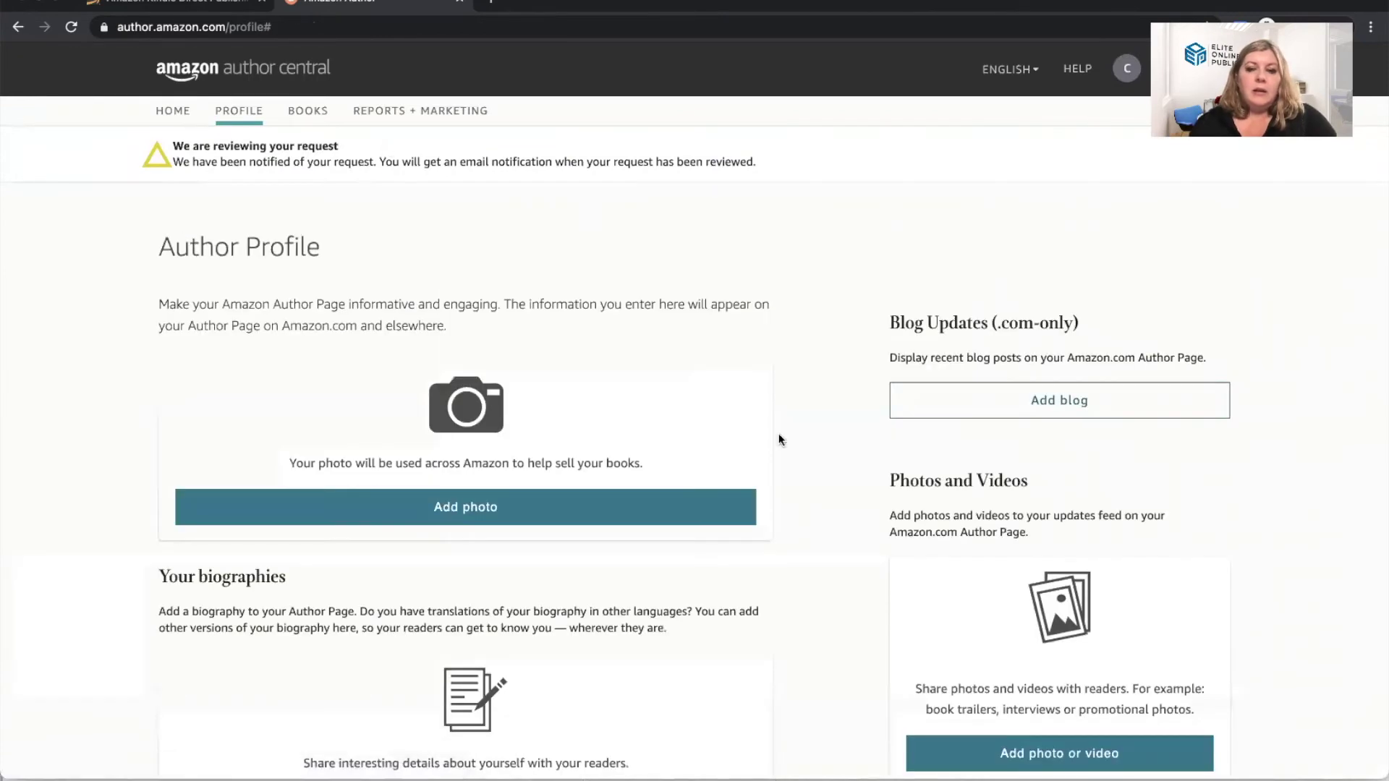
scroll(779, 434, down, 4)
scroll(778, 433, down, 3)
scroll(777, 432, down, 1)
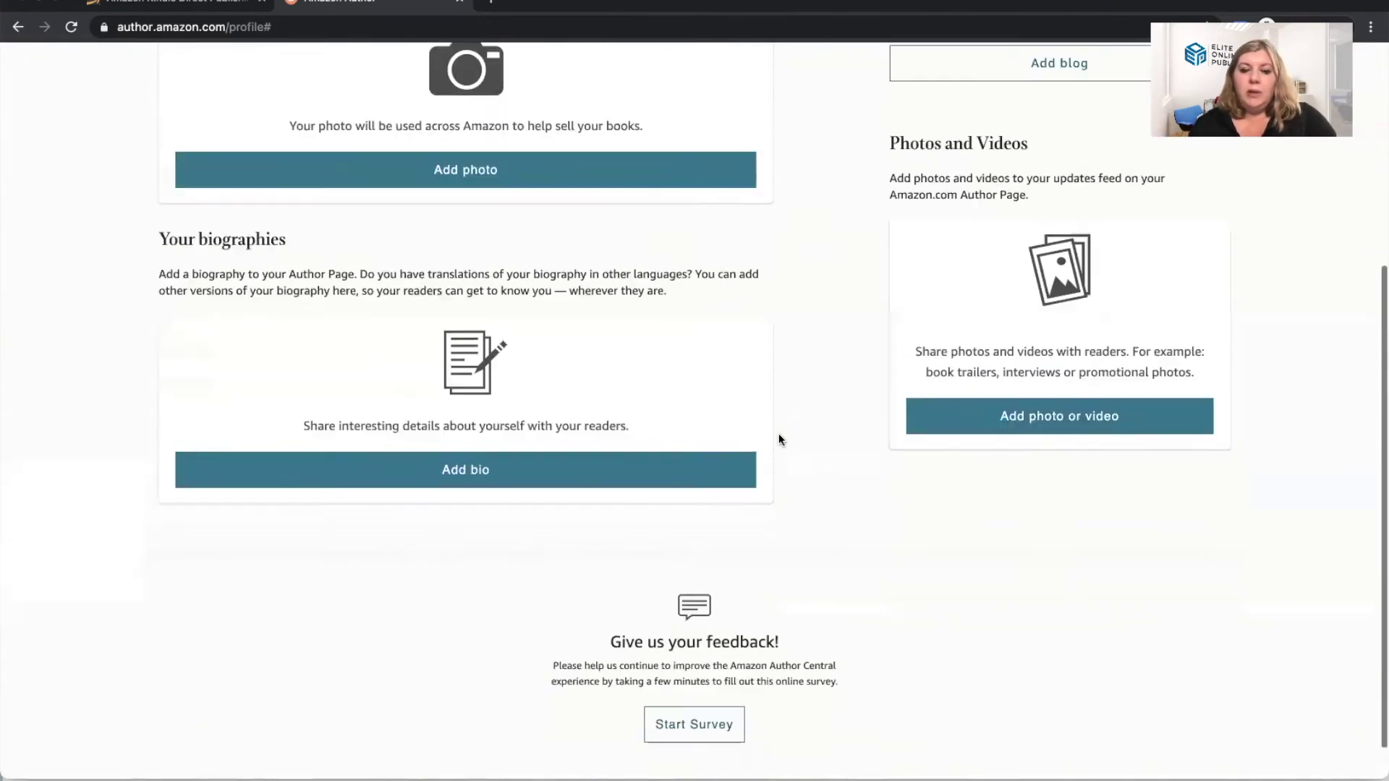
scroll(778, 433, up, 6)
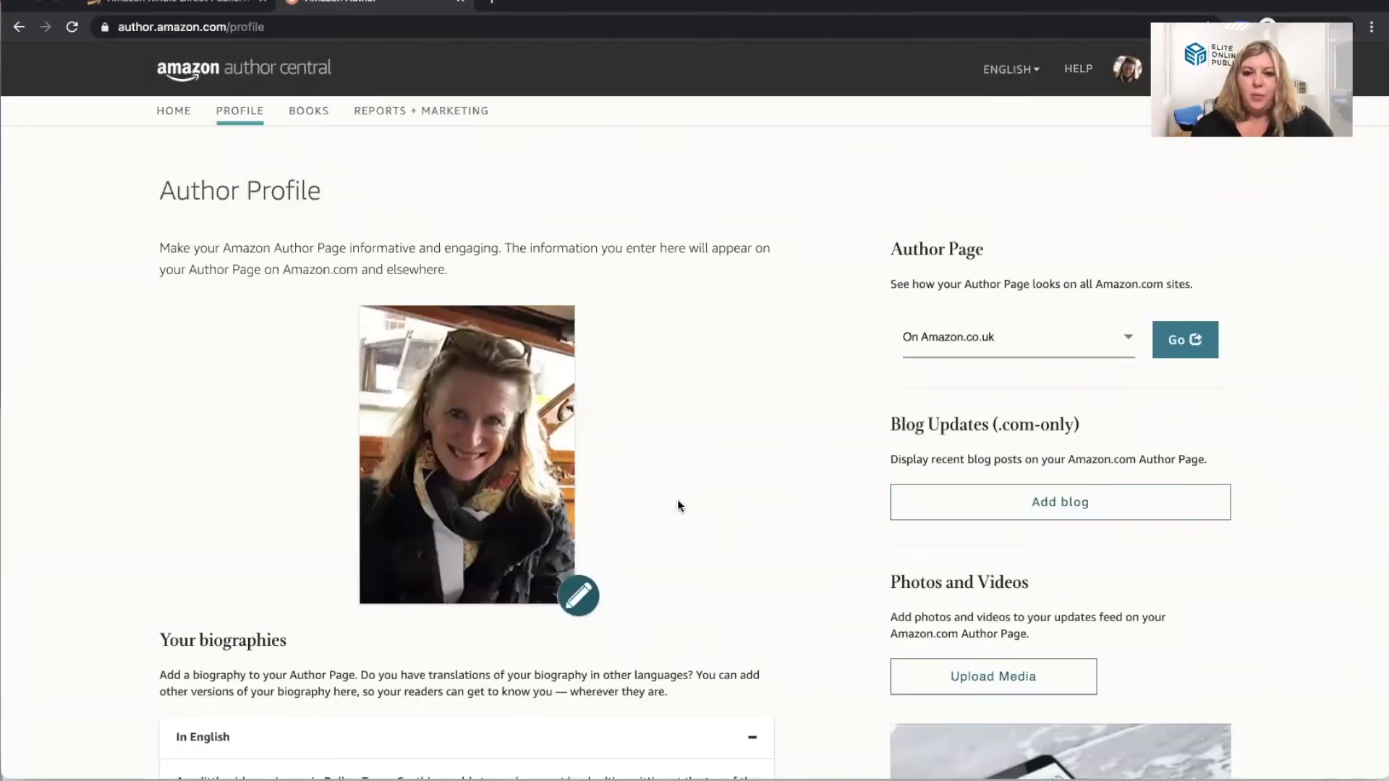
scroll(411, 455, down, 3)
scroll(411, 456, down, 3)
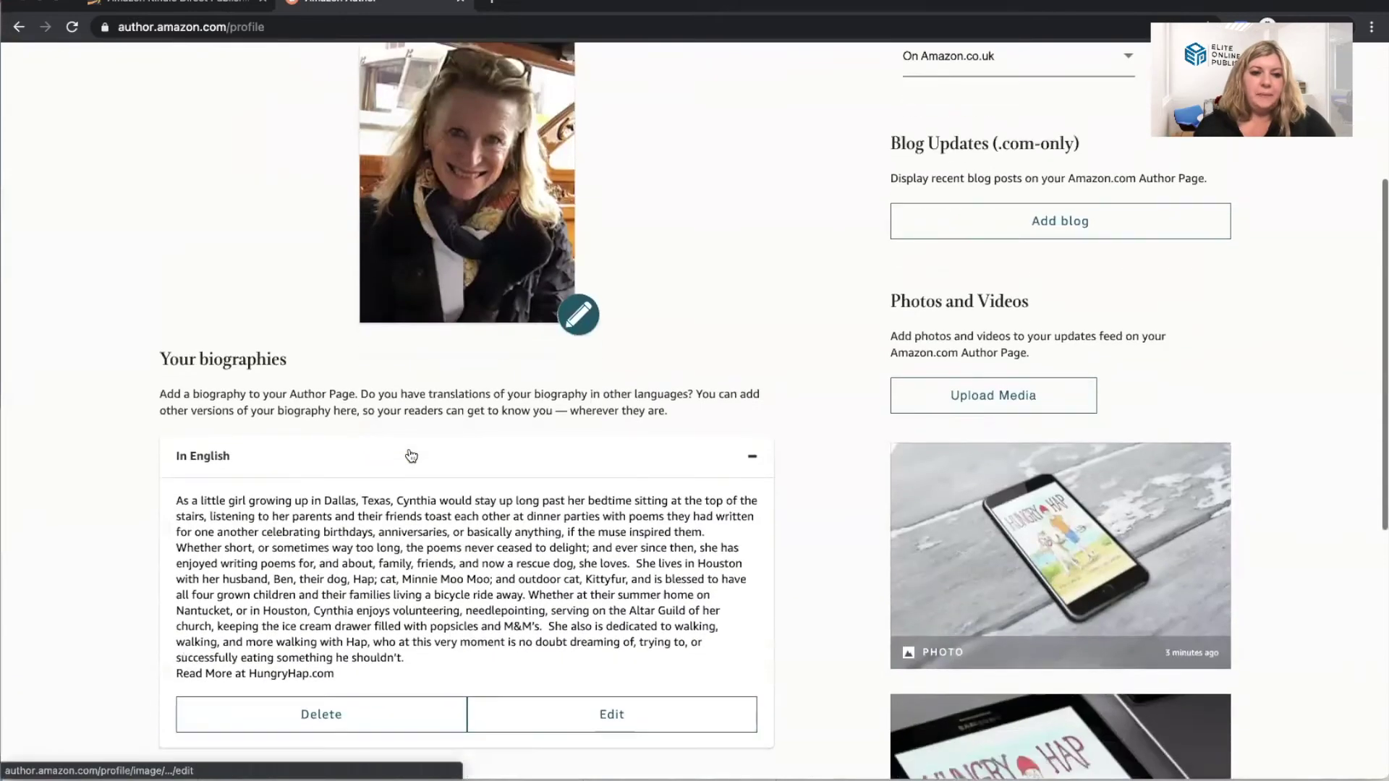
scroll(411, 455, down, 3)
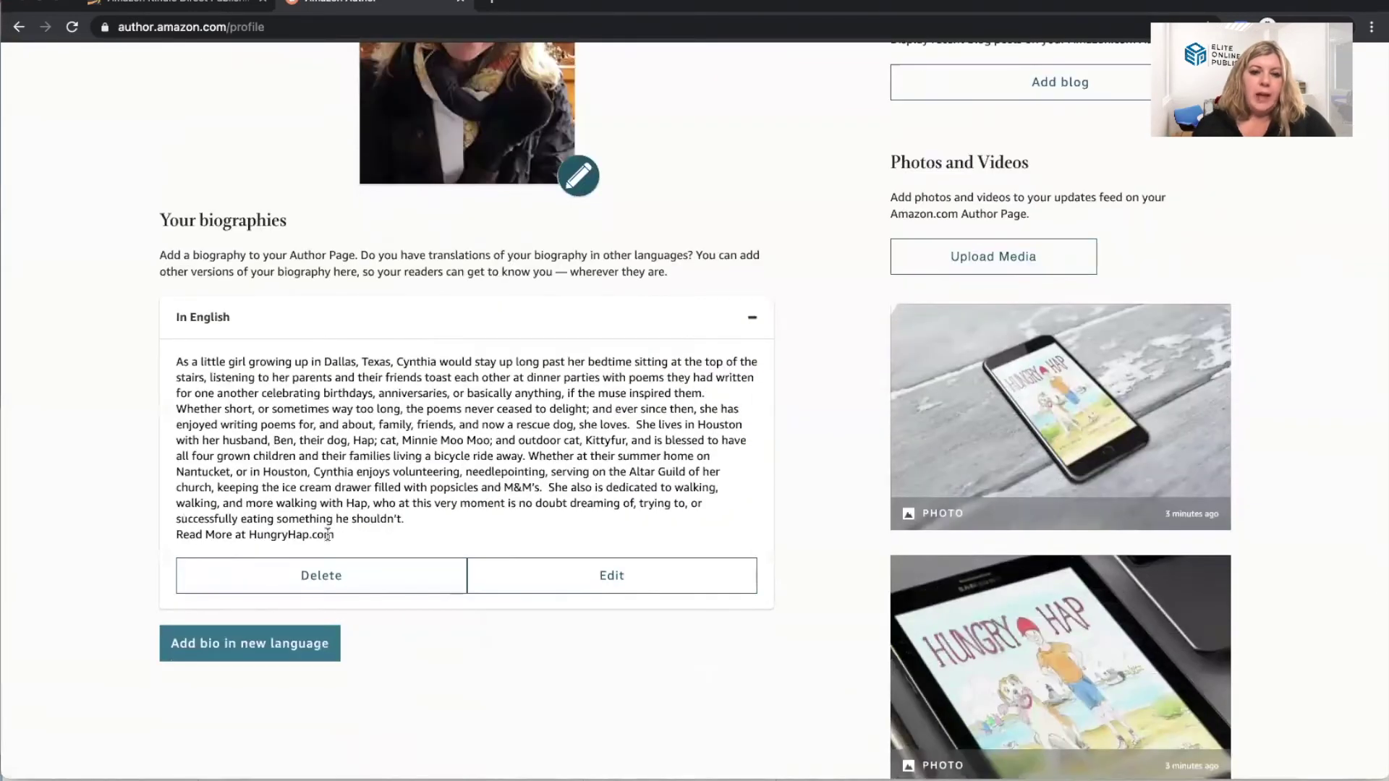
drag(334, 533, 249, 533)
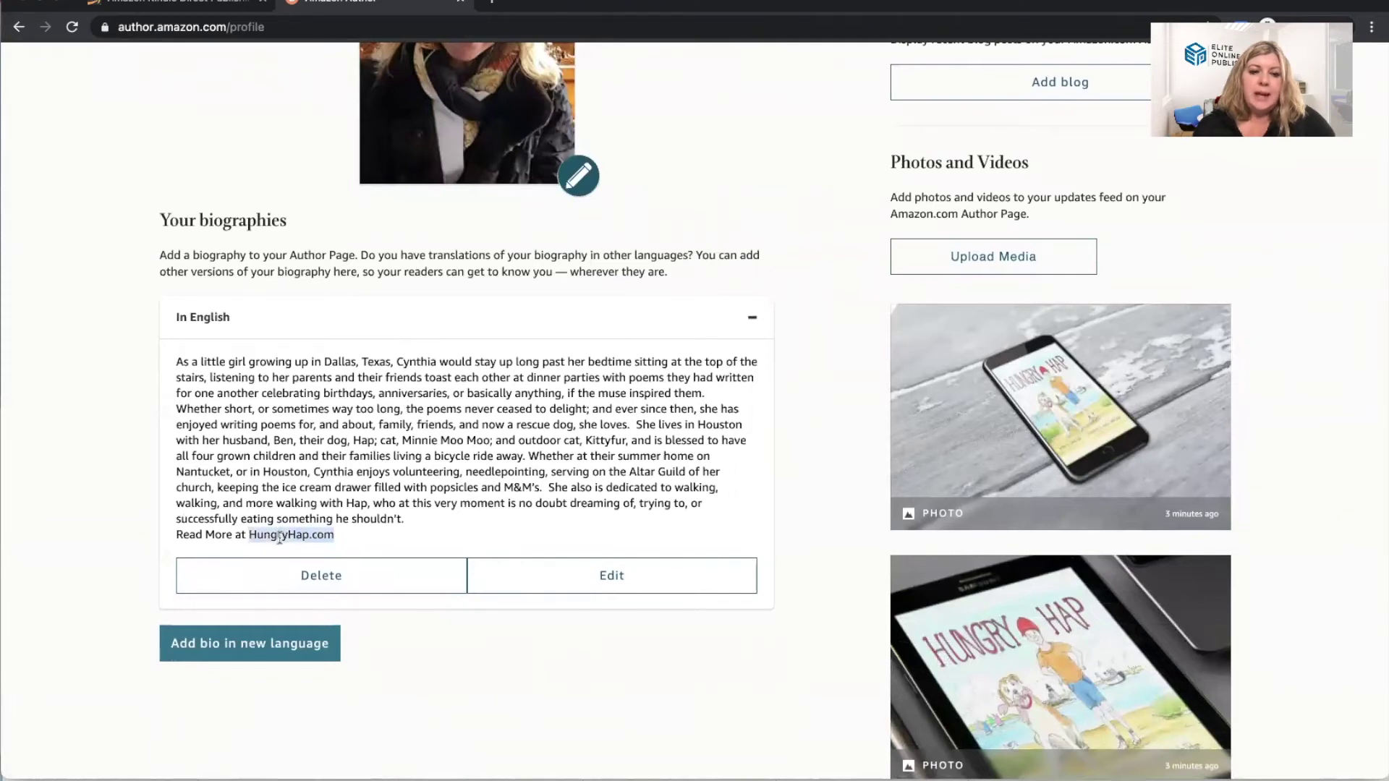
click(331, 534)
drag(337, 535, 249, 535)
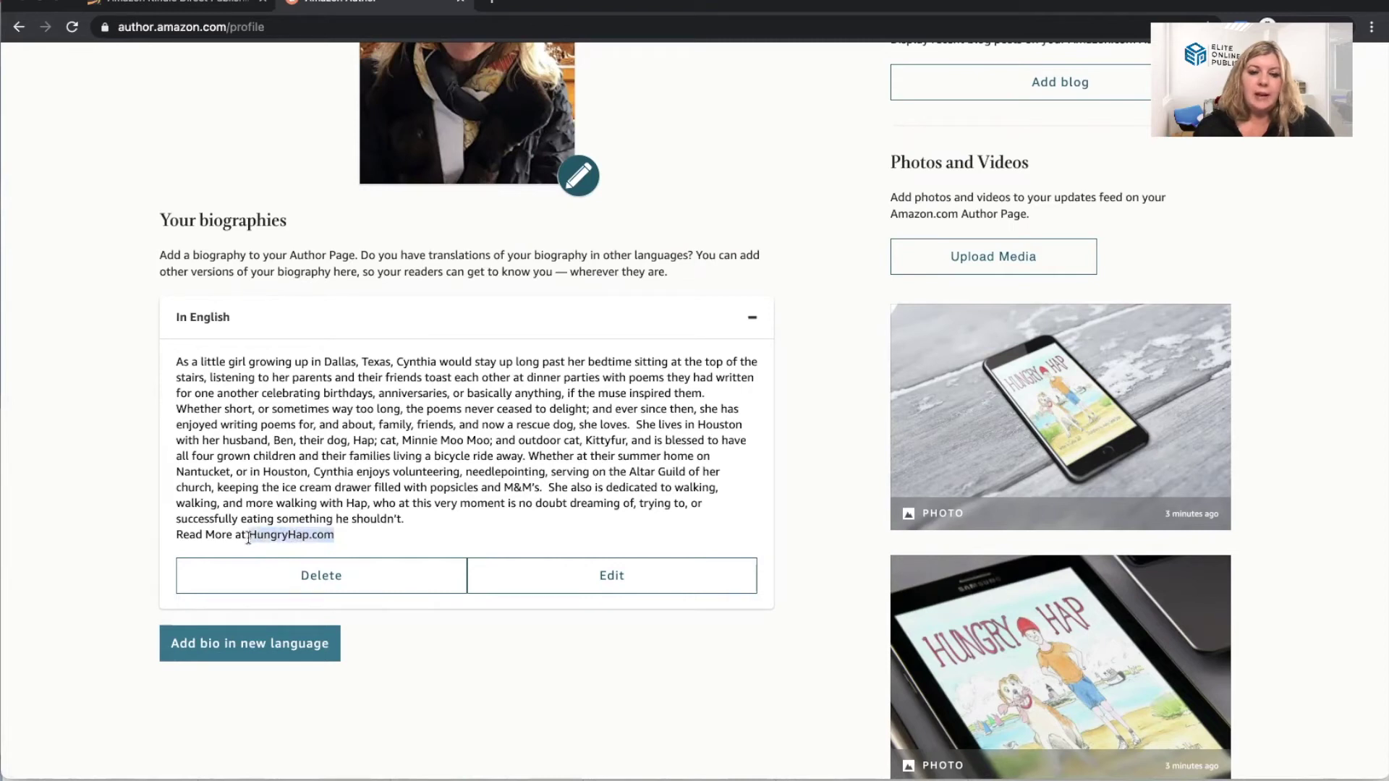
click(833, 451)
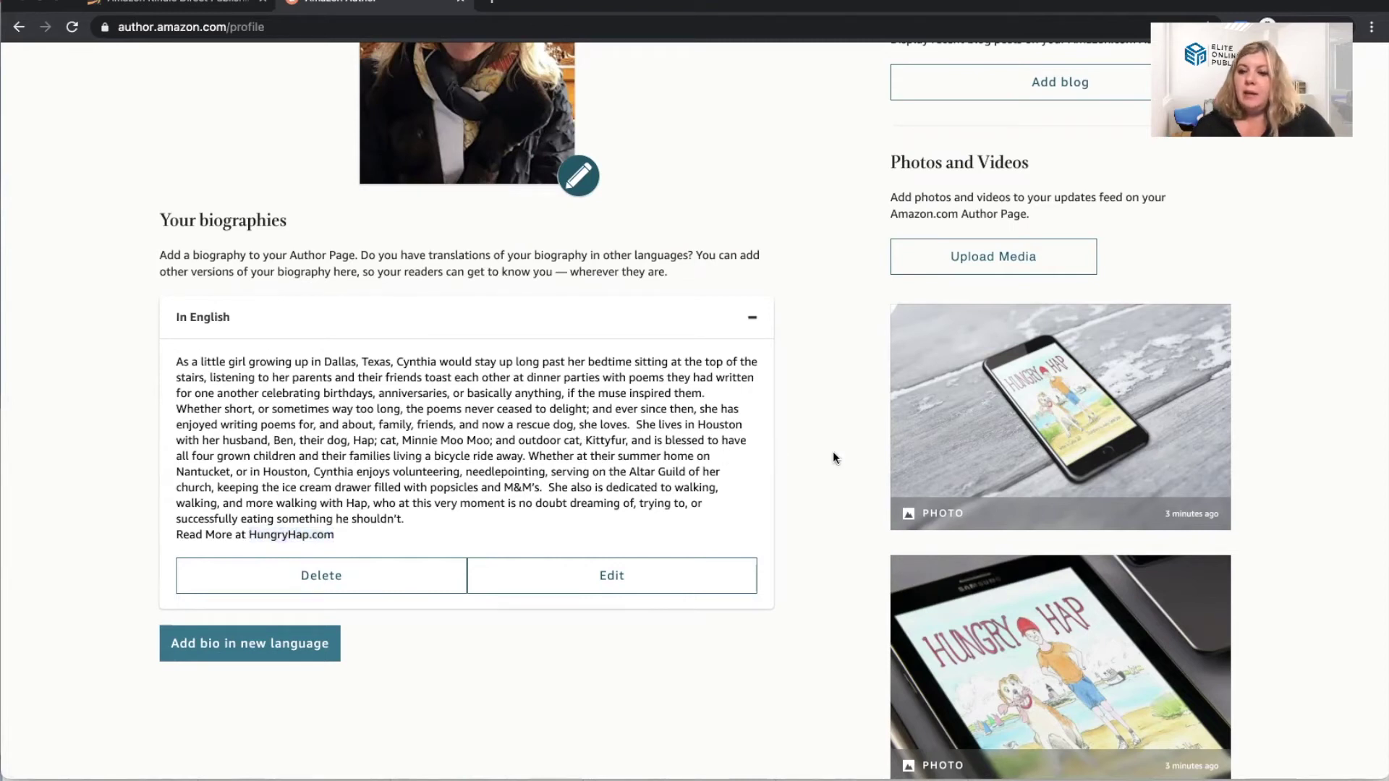
scroll(833, 452, down, 1)
scroll(832, 452, down, 1)
scroll(833, 452, up, 4)
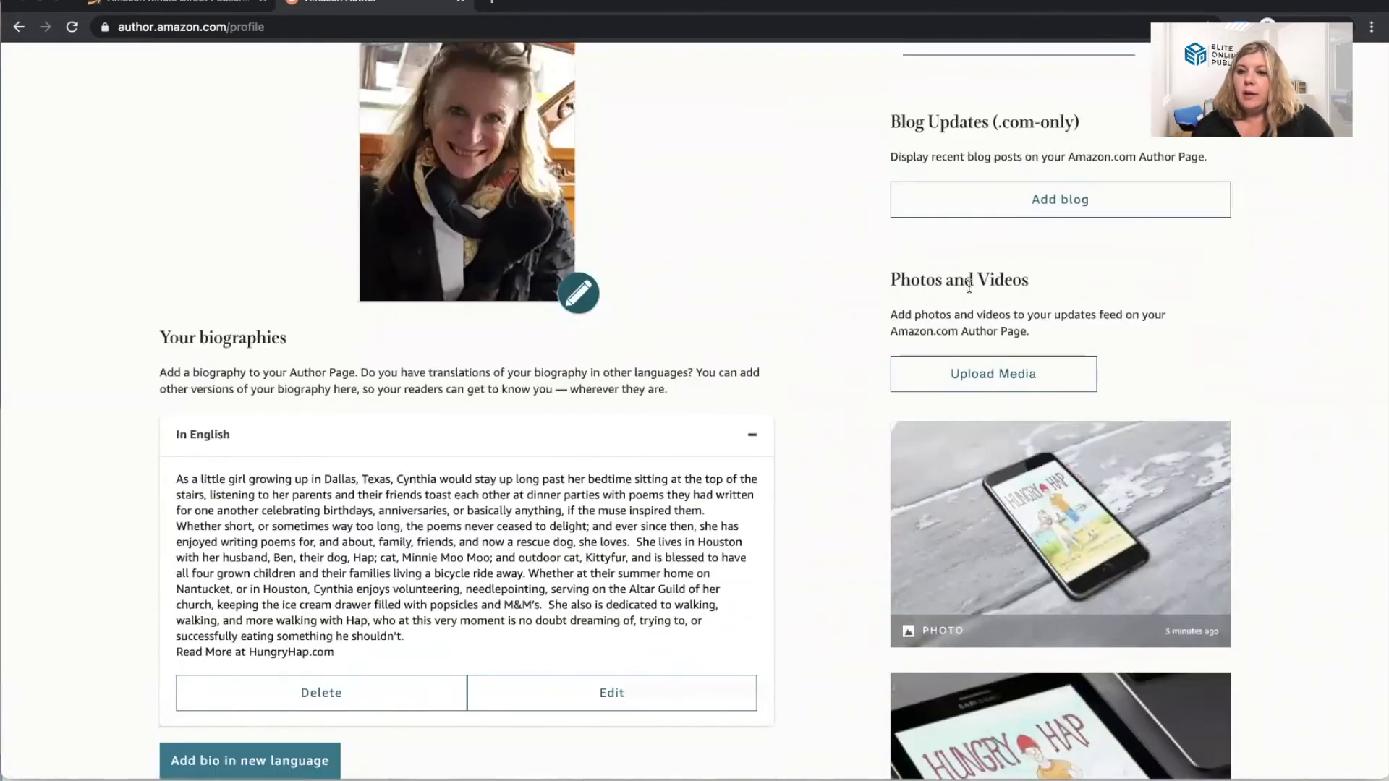
scroll(1020, 380, down, 5)
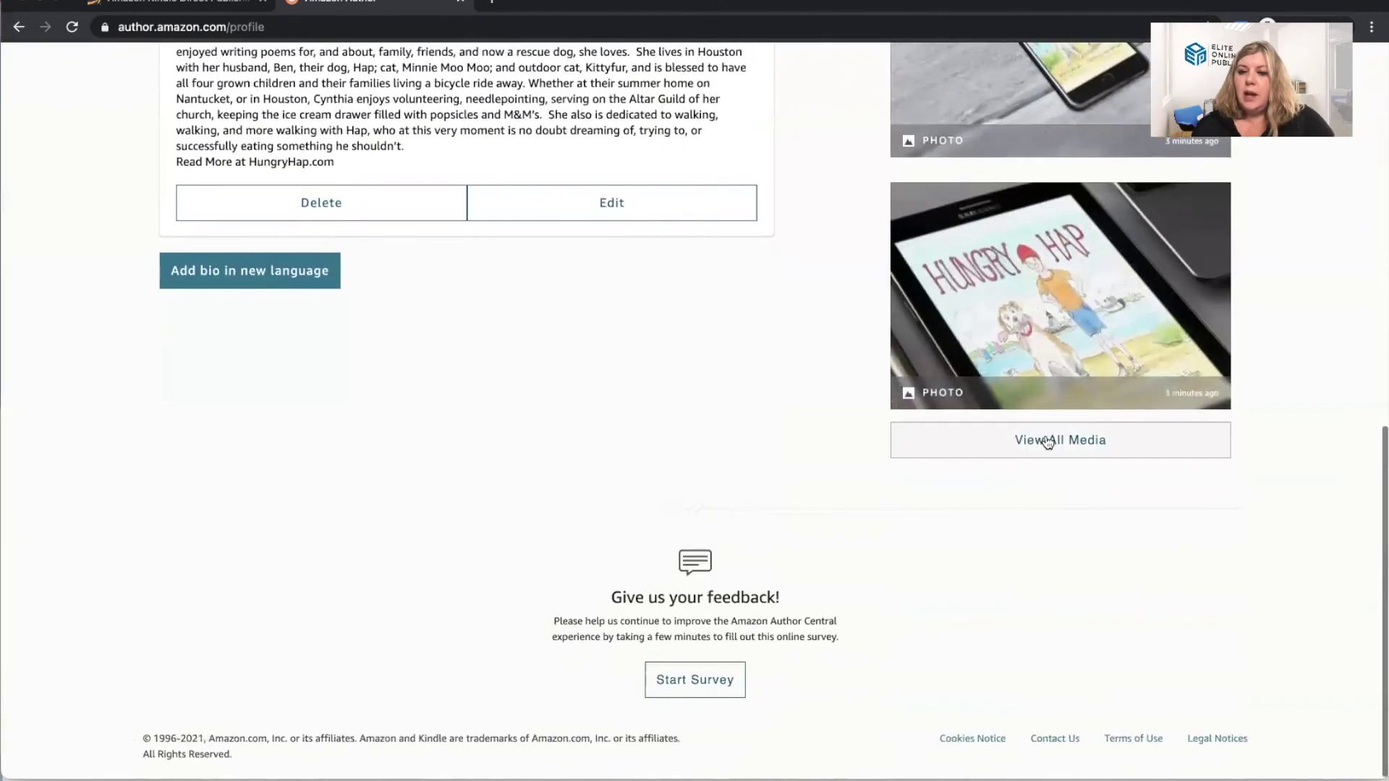
click(1048, 439)
scroll(770, 331, up, 5)
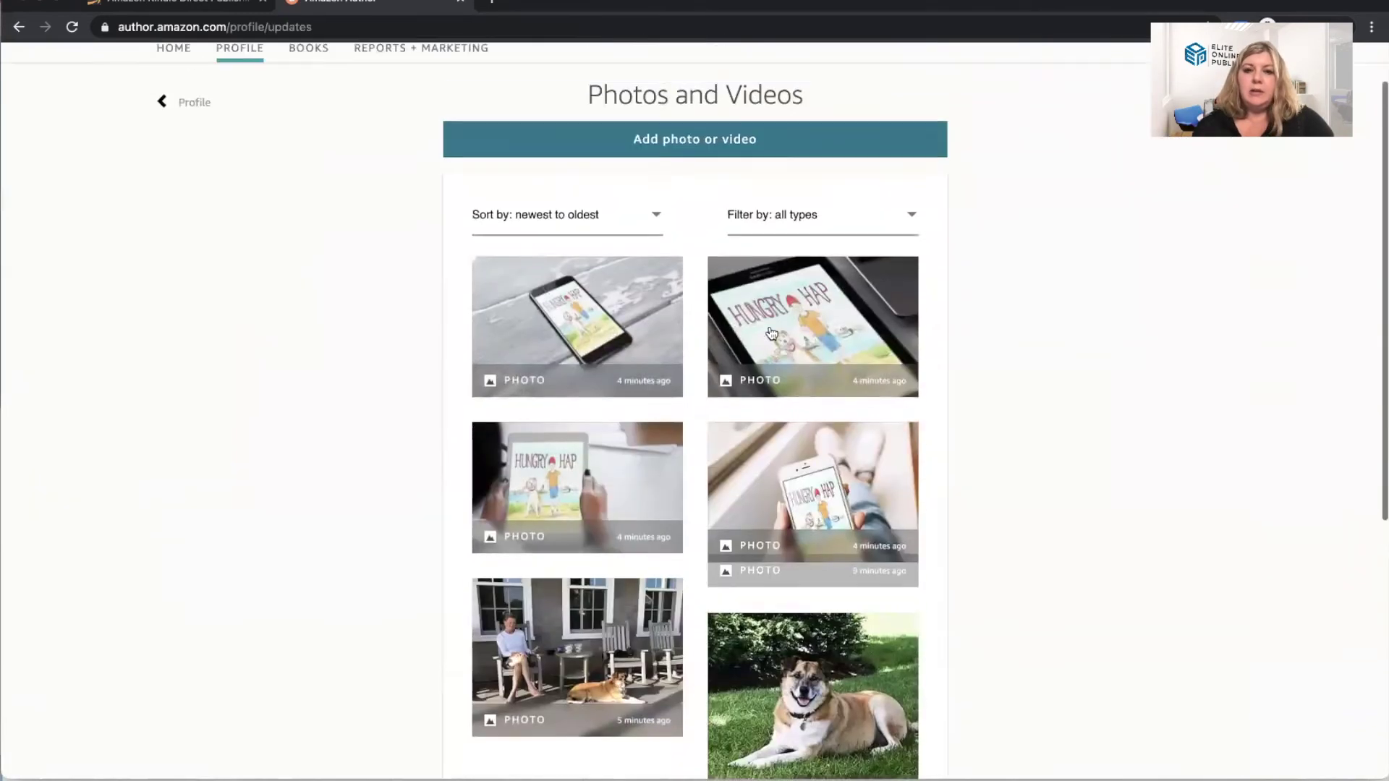
scroll(771, 331, down, 3)
scroll(771, 330, up, 5)
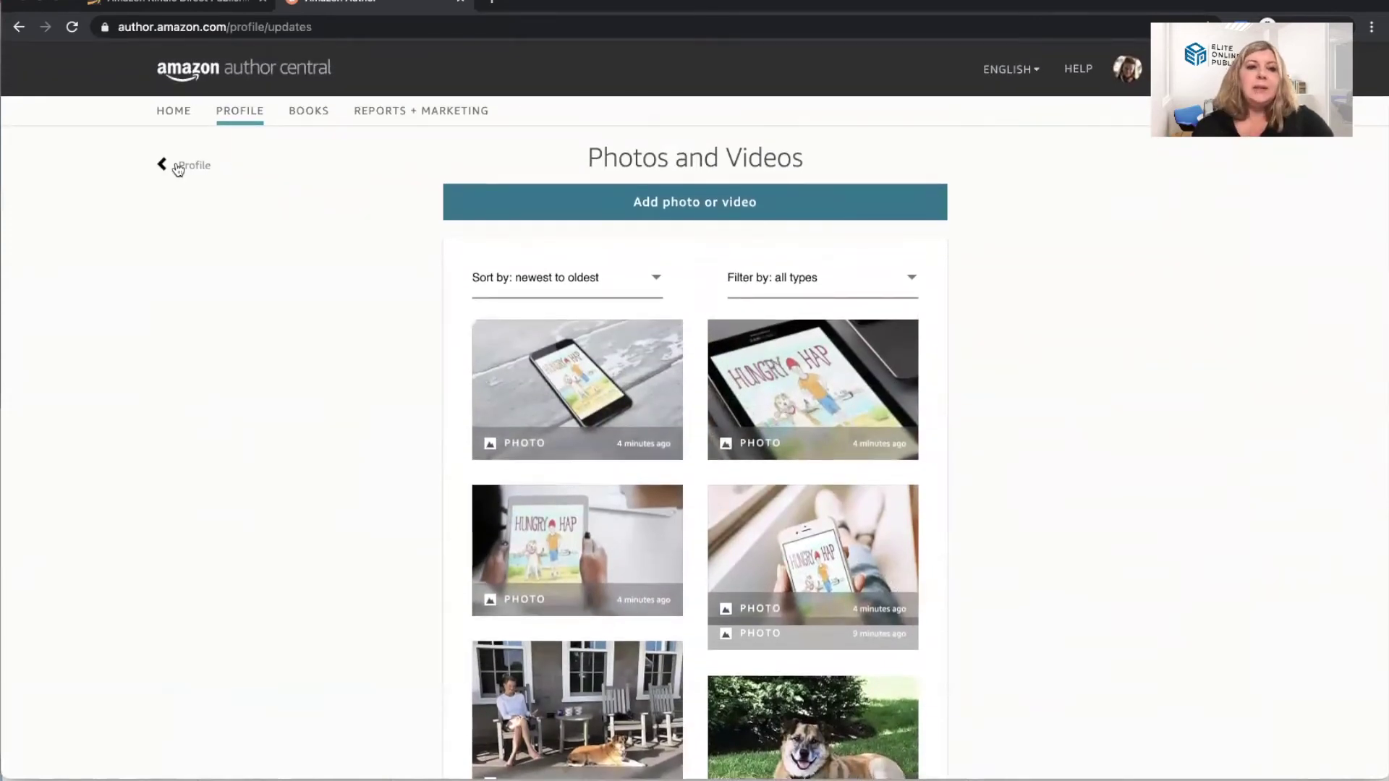
click(178, 169)
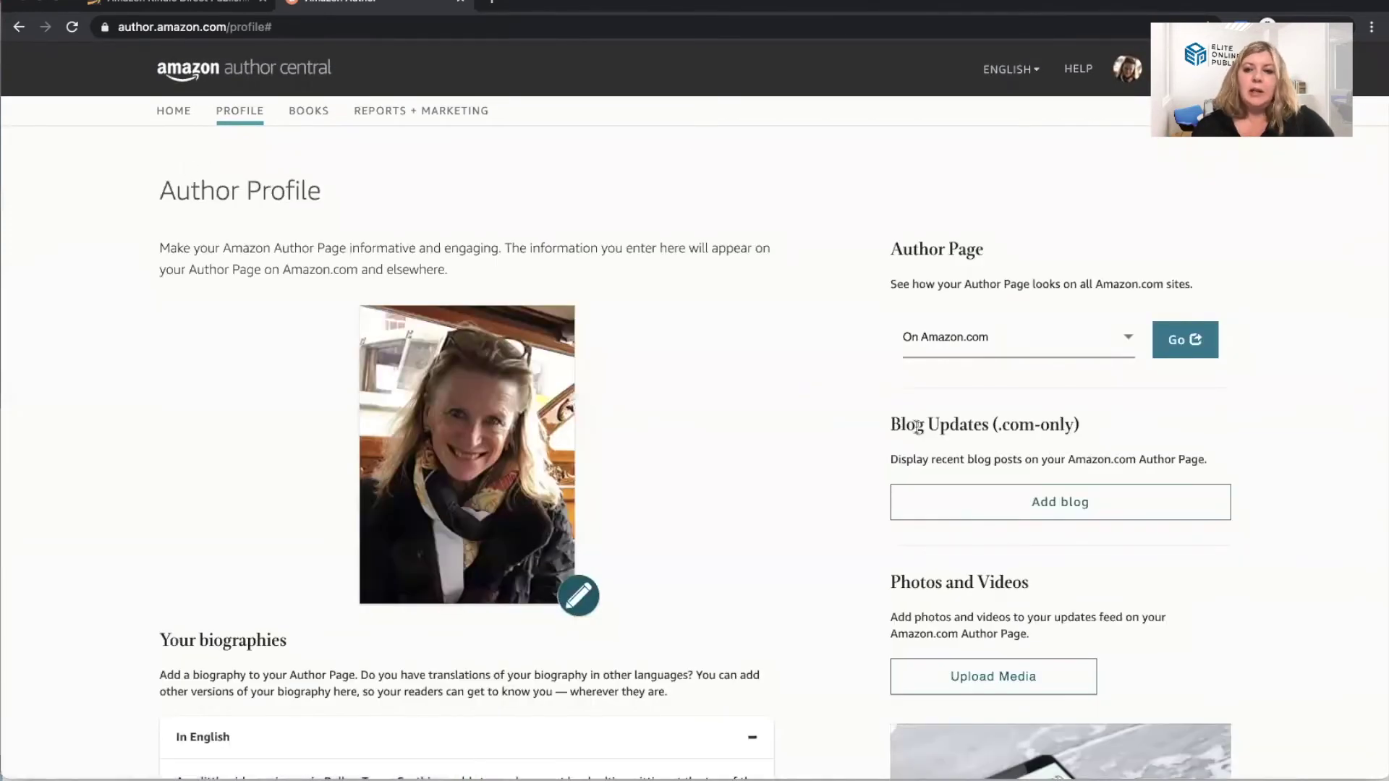
scroll(1064, 499, down, 3)
scroll(1069, 504, down, 3)
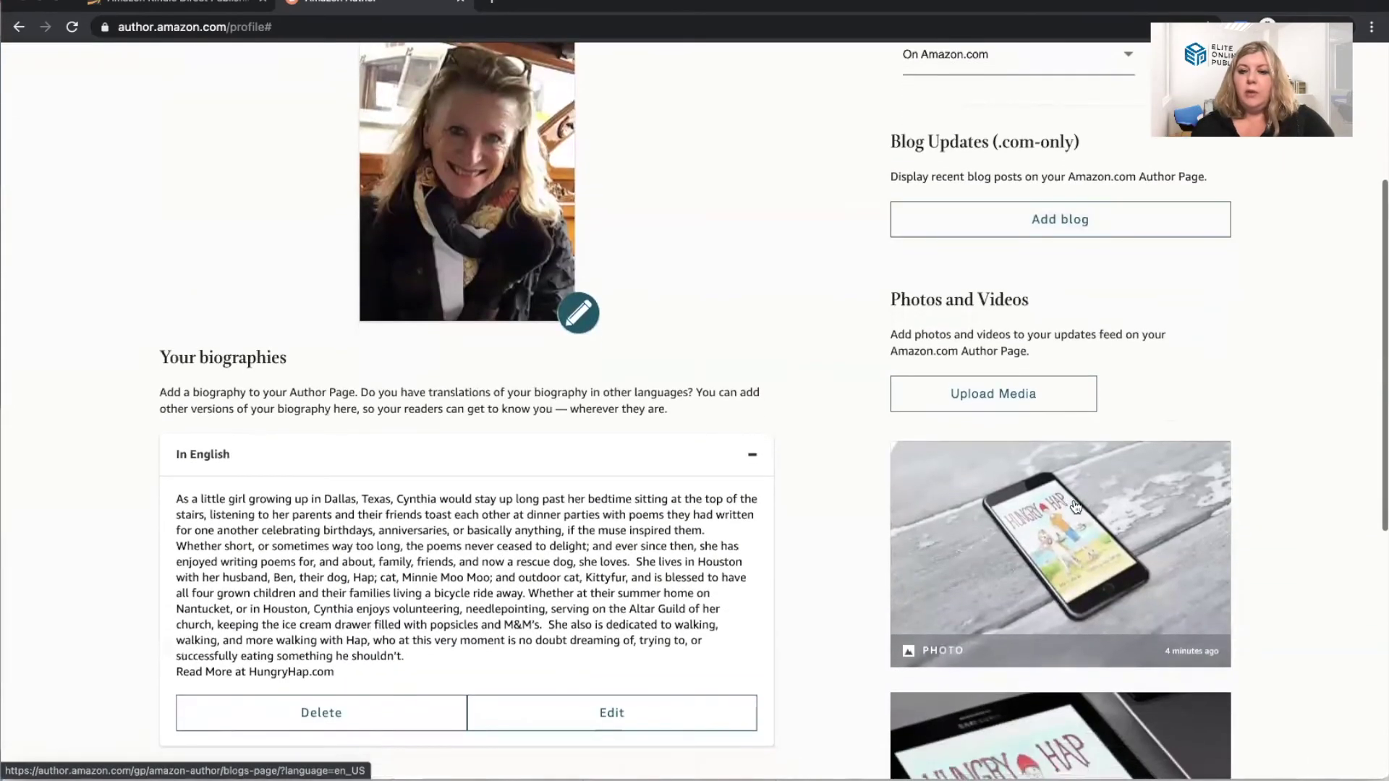
scroll(1074, 507, down, 3)
scroll(1074, 506, down, 1)
scroll(1075, 506, up, 2)
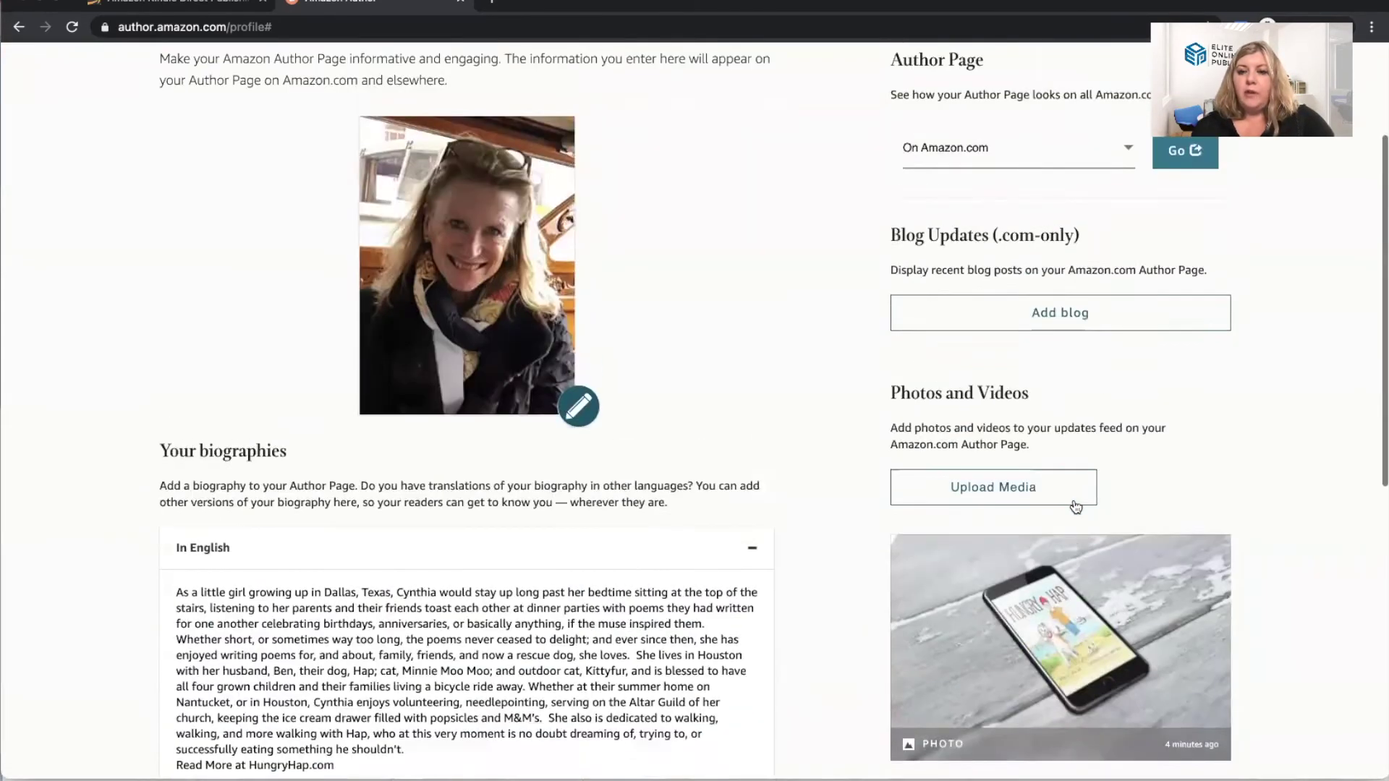
scroll(1075, 506, up, 3)
scroll(1075, 499, up, 1)
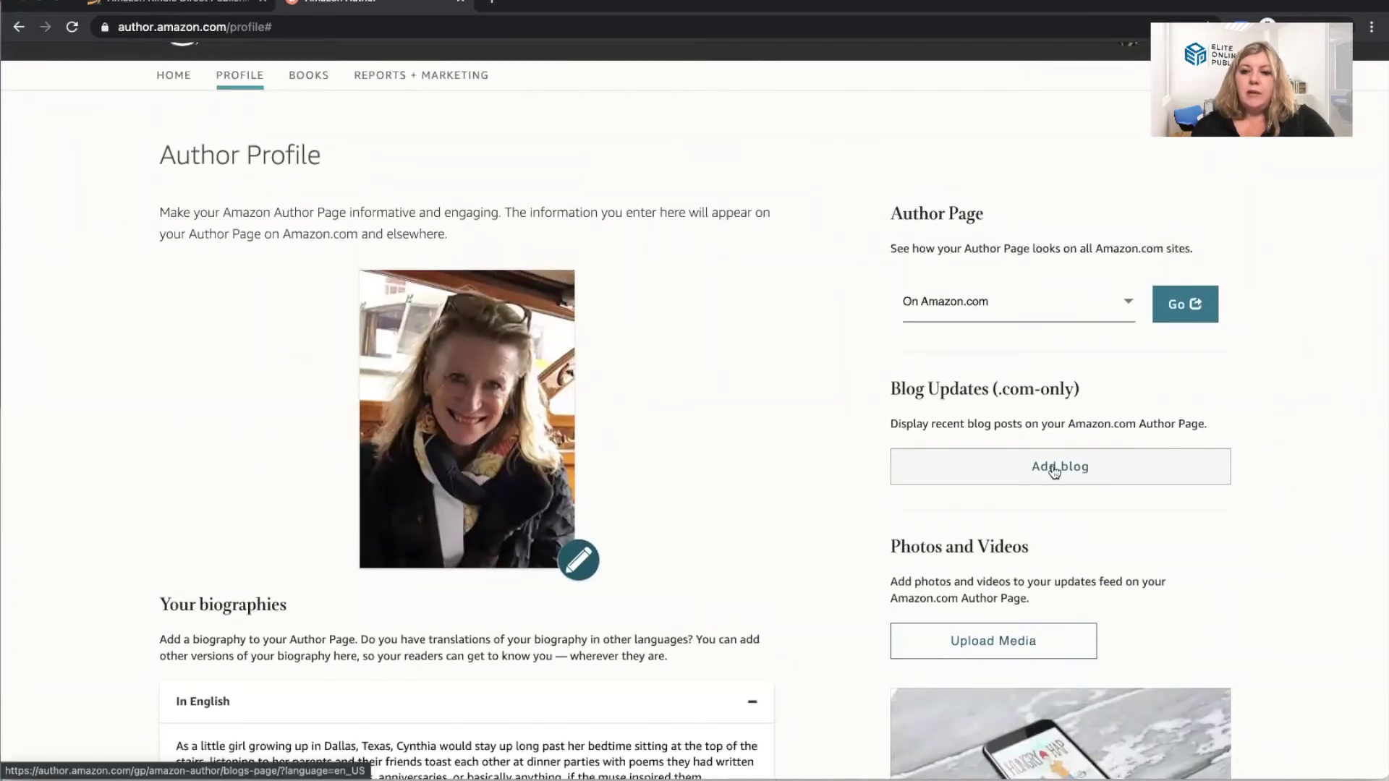
- Choose Amazon.co.uk as the site to preview Cynthia Guill's live author page
click(992, 302)
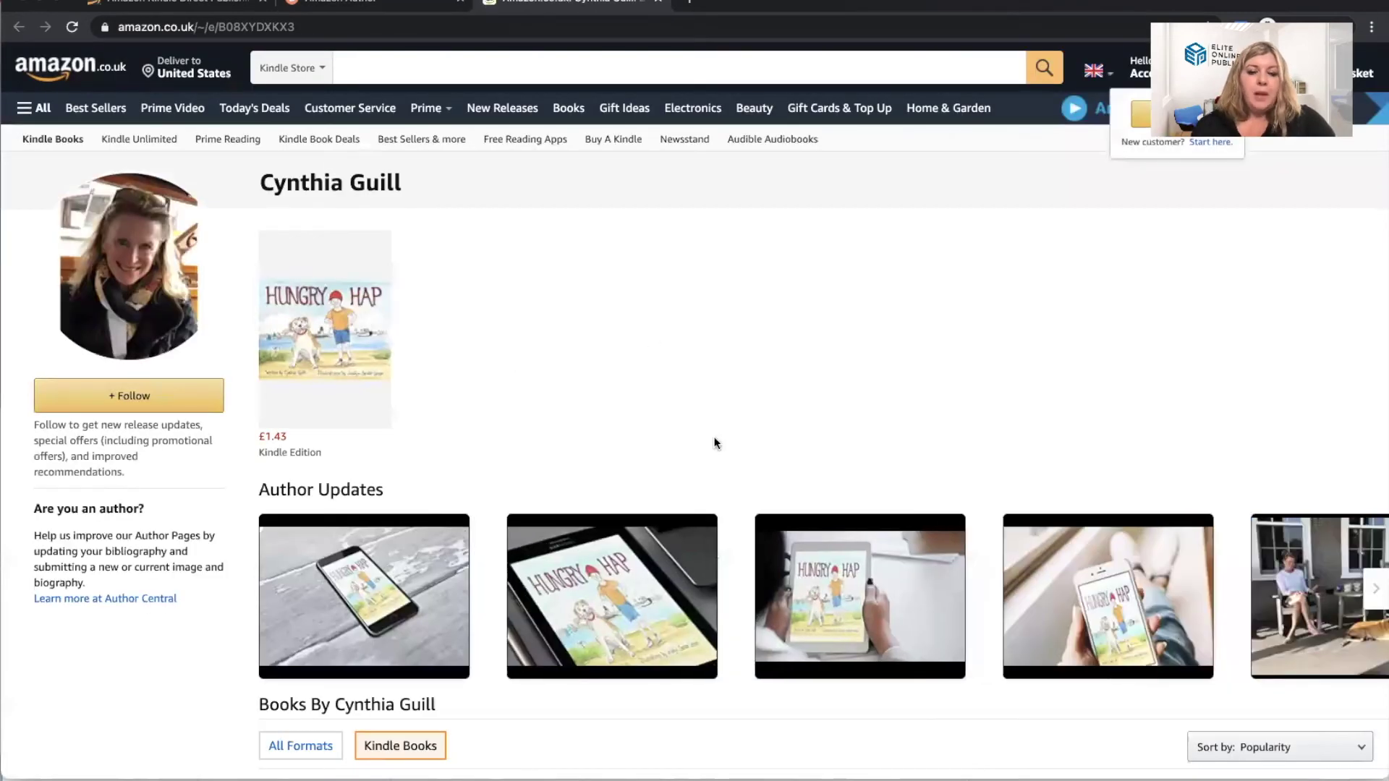
scroll(705, 458, down, 3)
scroll(706, 458, down, 2)
click(1376, 370)
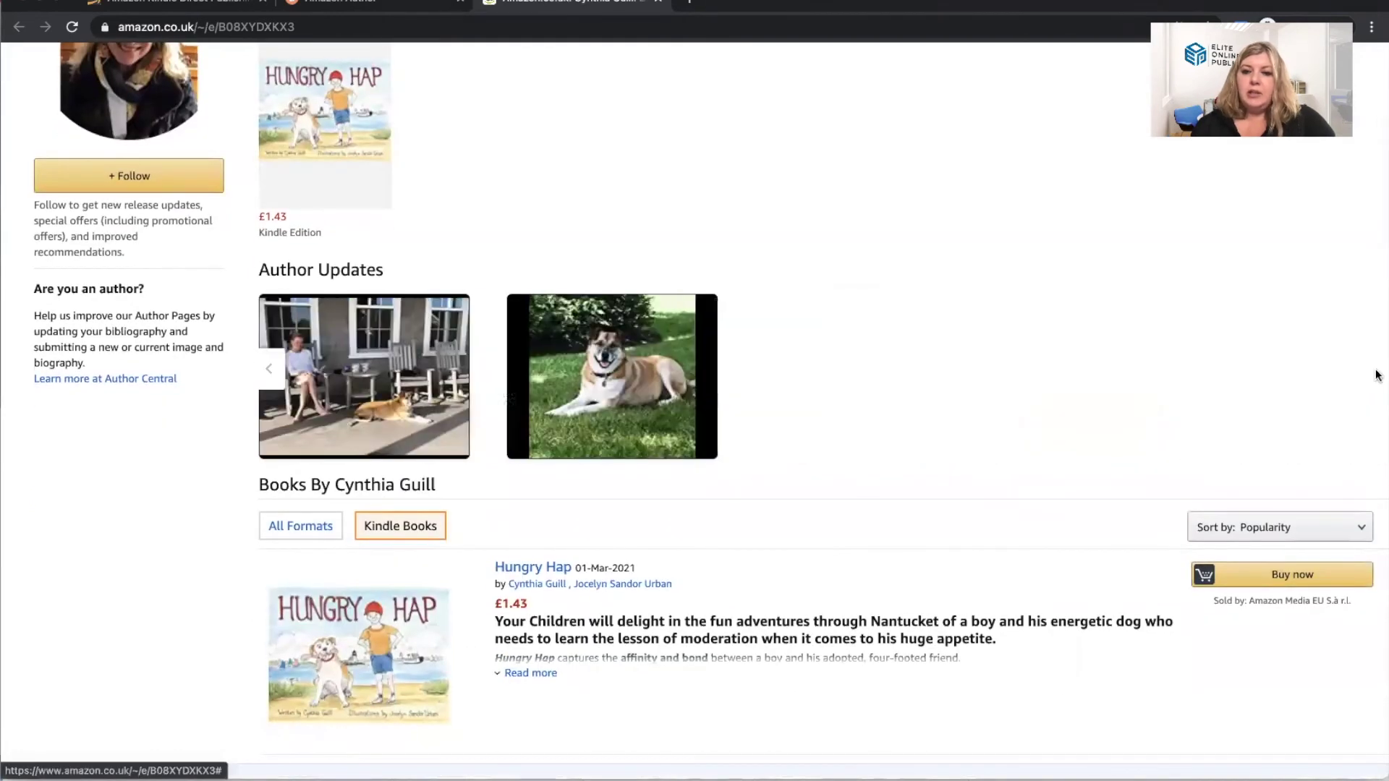
click(268, 370)
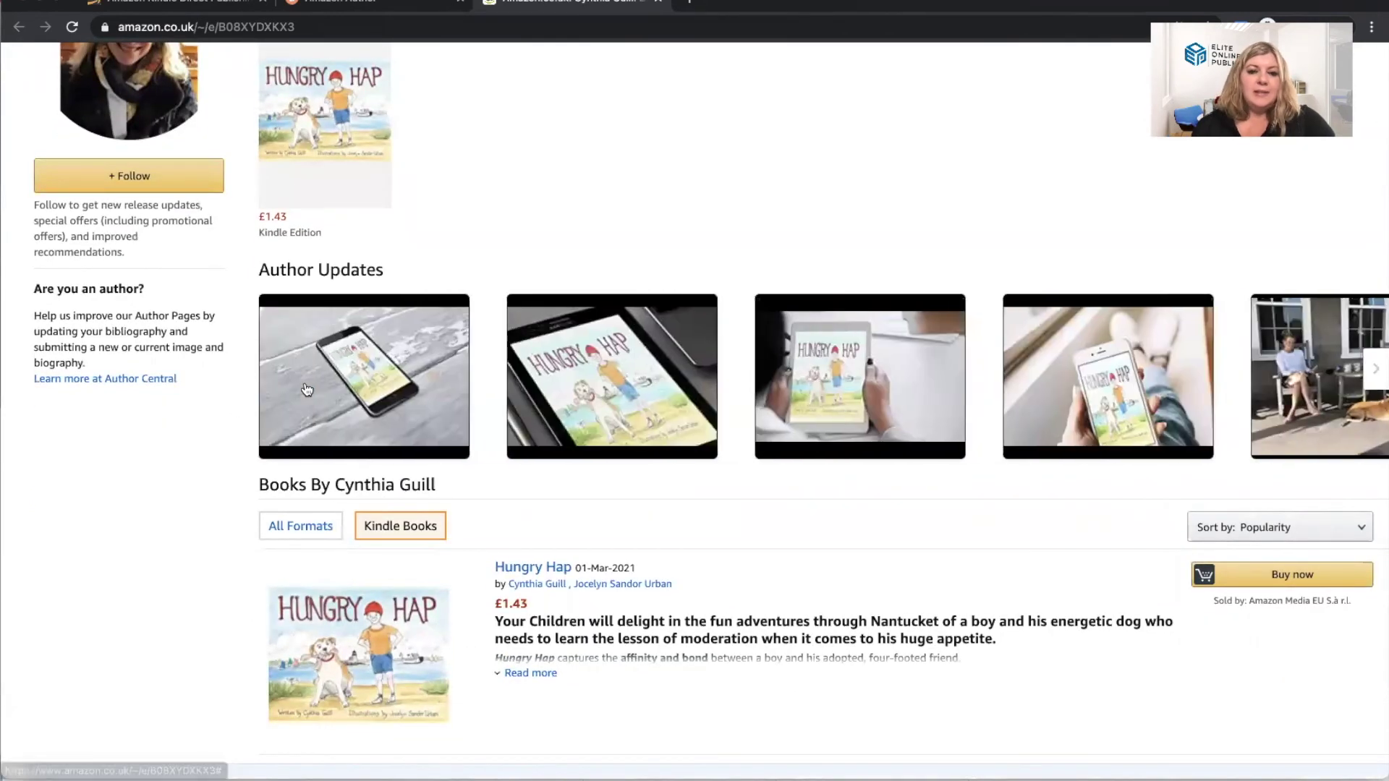
scroll(626, 541, down, 3)
scroll(626, 542, up, 3)
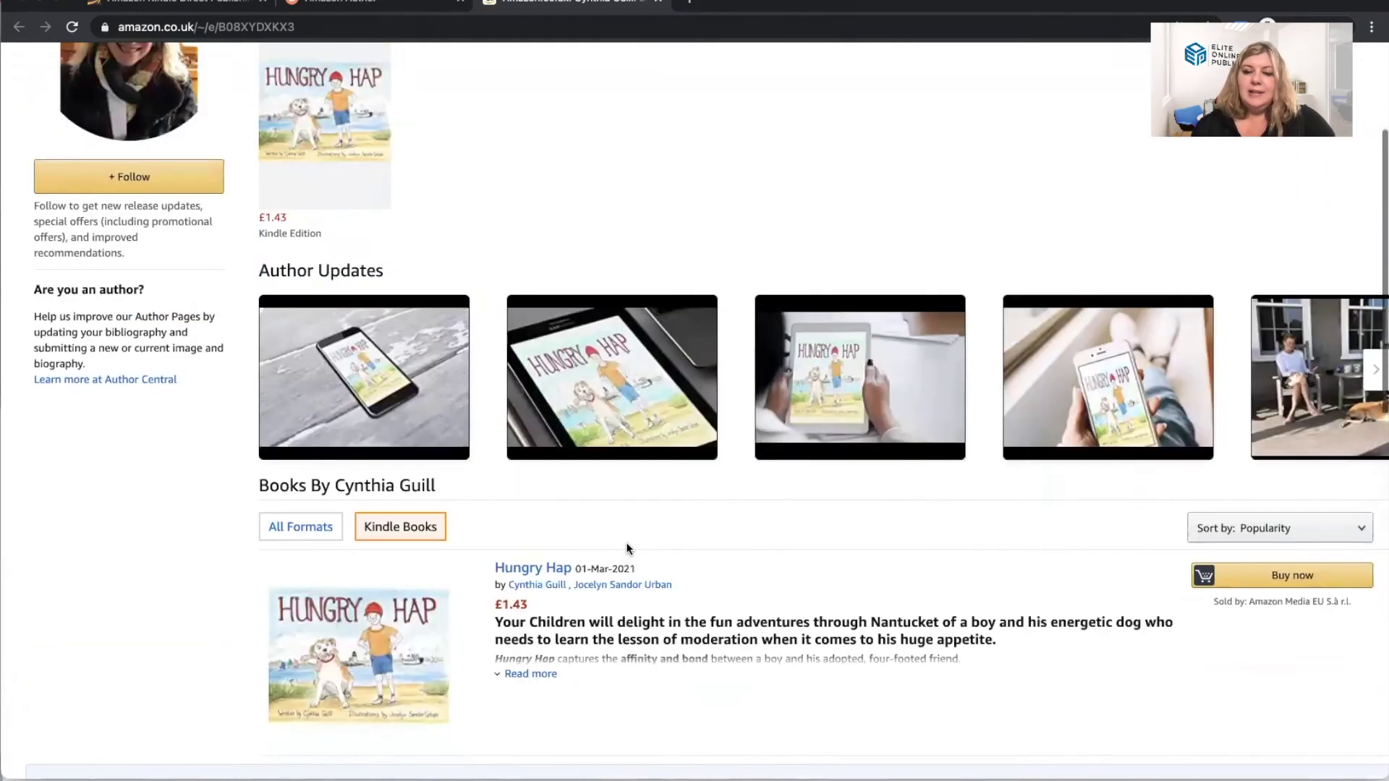
scroll(626, 542, up, 5)
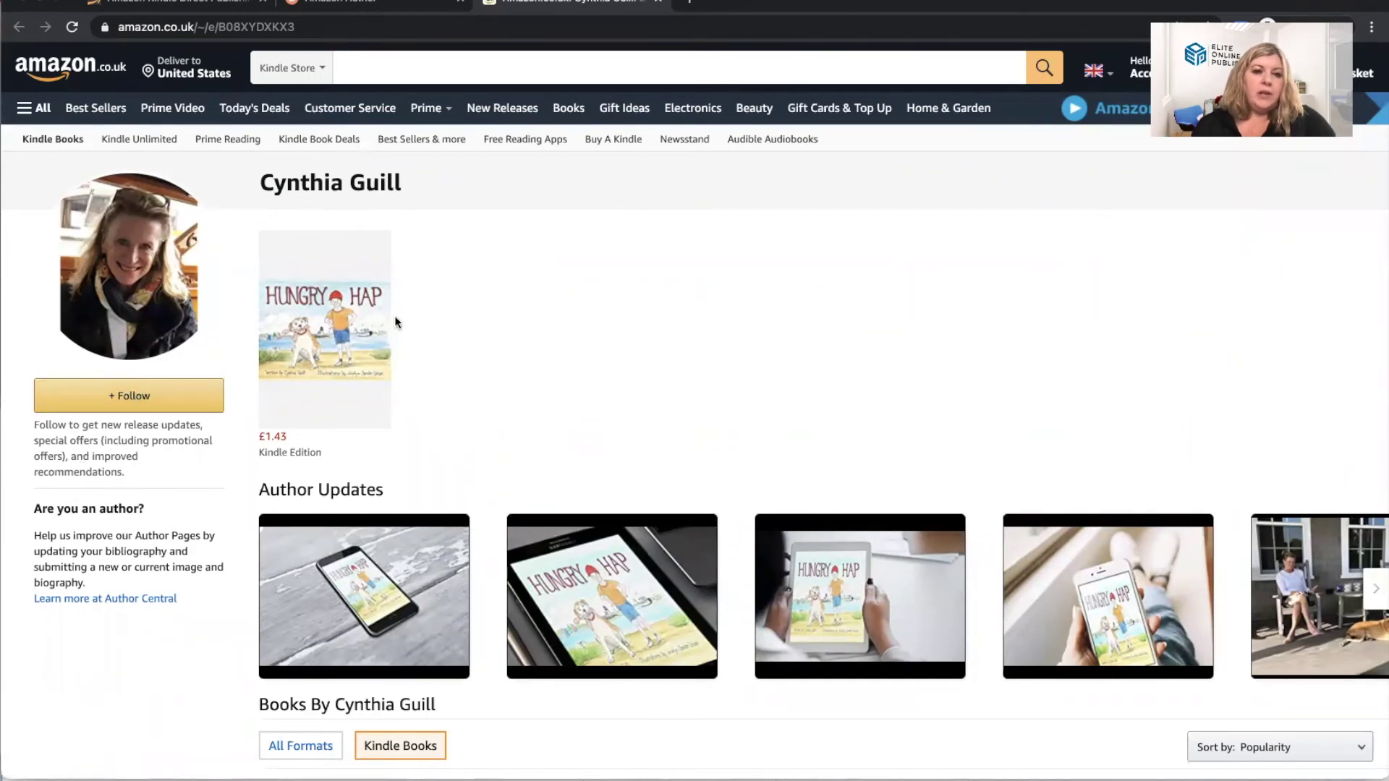
- Close the Amazon.co.uk author page preview and return to the Author Central home dashboard
click(646, 4)
scroll(722, 347, down, 5)
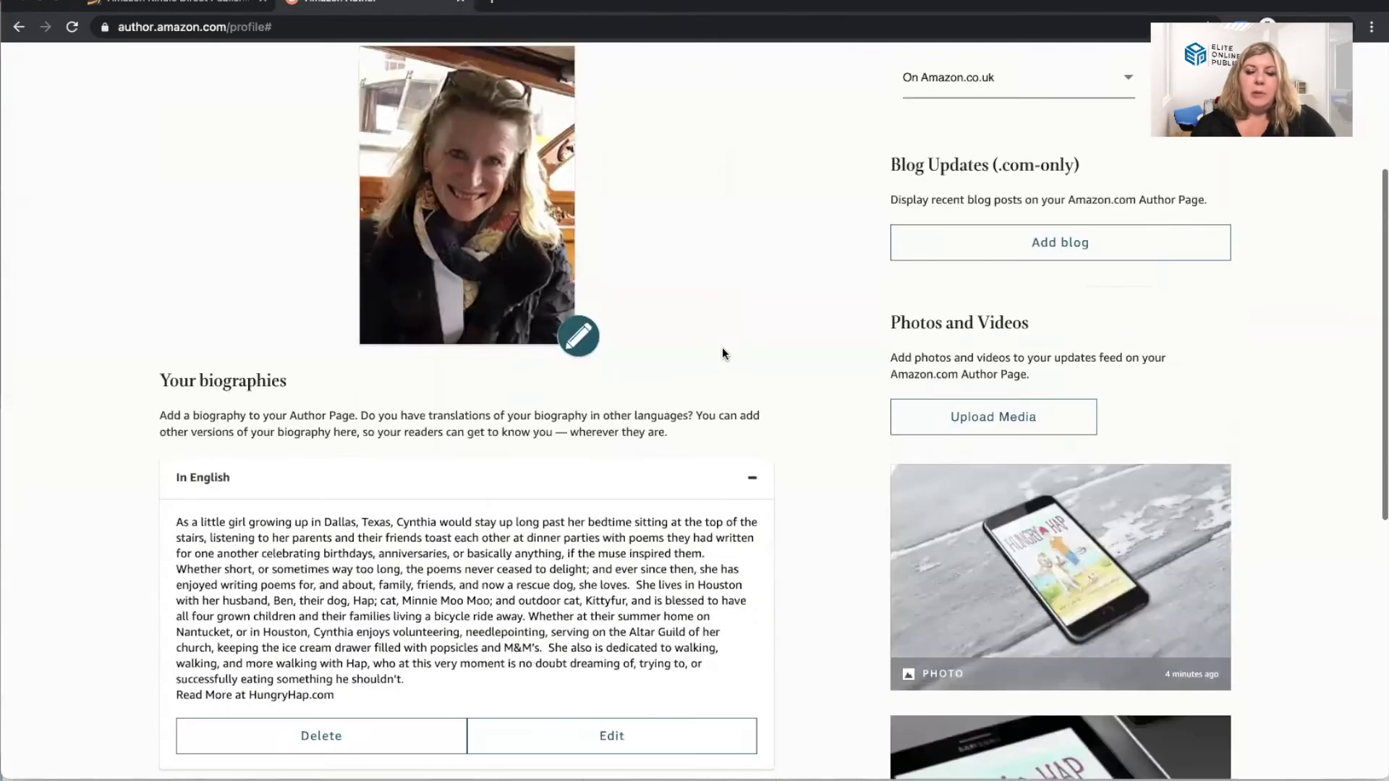
scroll(721, 347, down, 5)
scroll(721, 347, down, 3)
scroll(722, 347, up, 10)
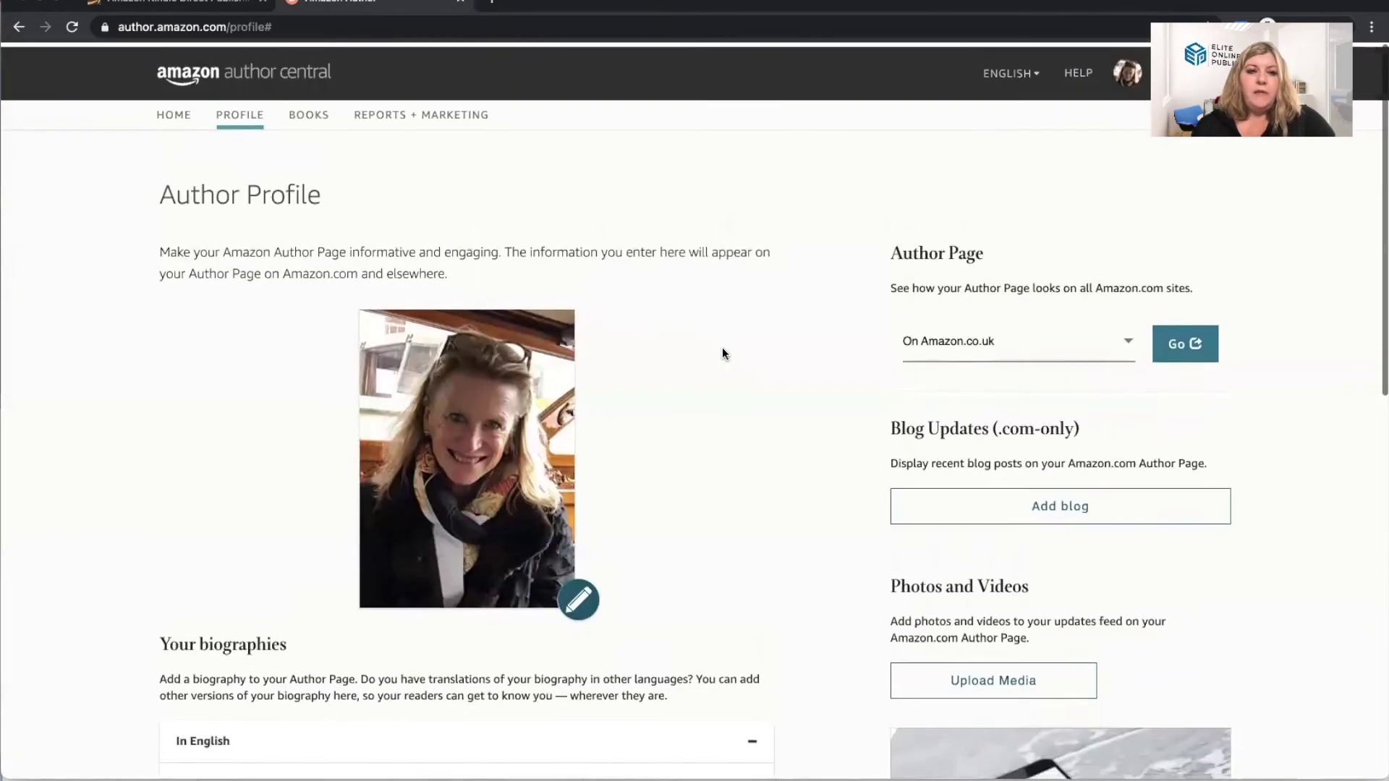
click(174, 111)
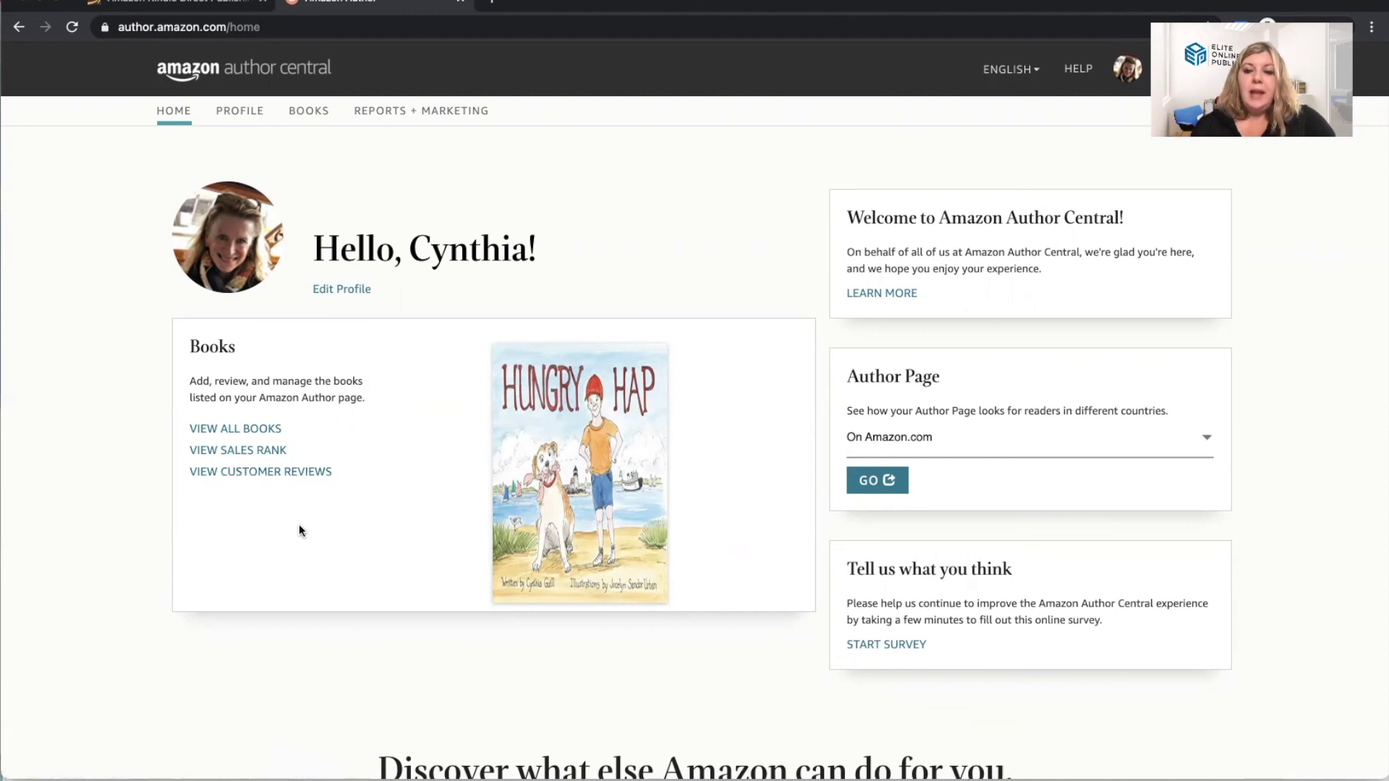
- Visit the Reports + Marketing and Books sections, then return to the Author Profile page
click(378, 111)
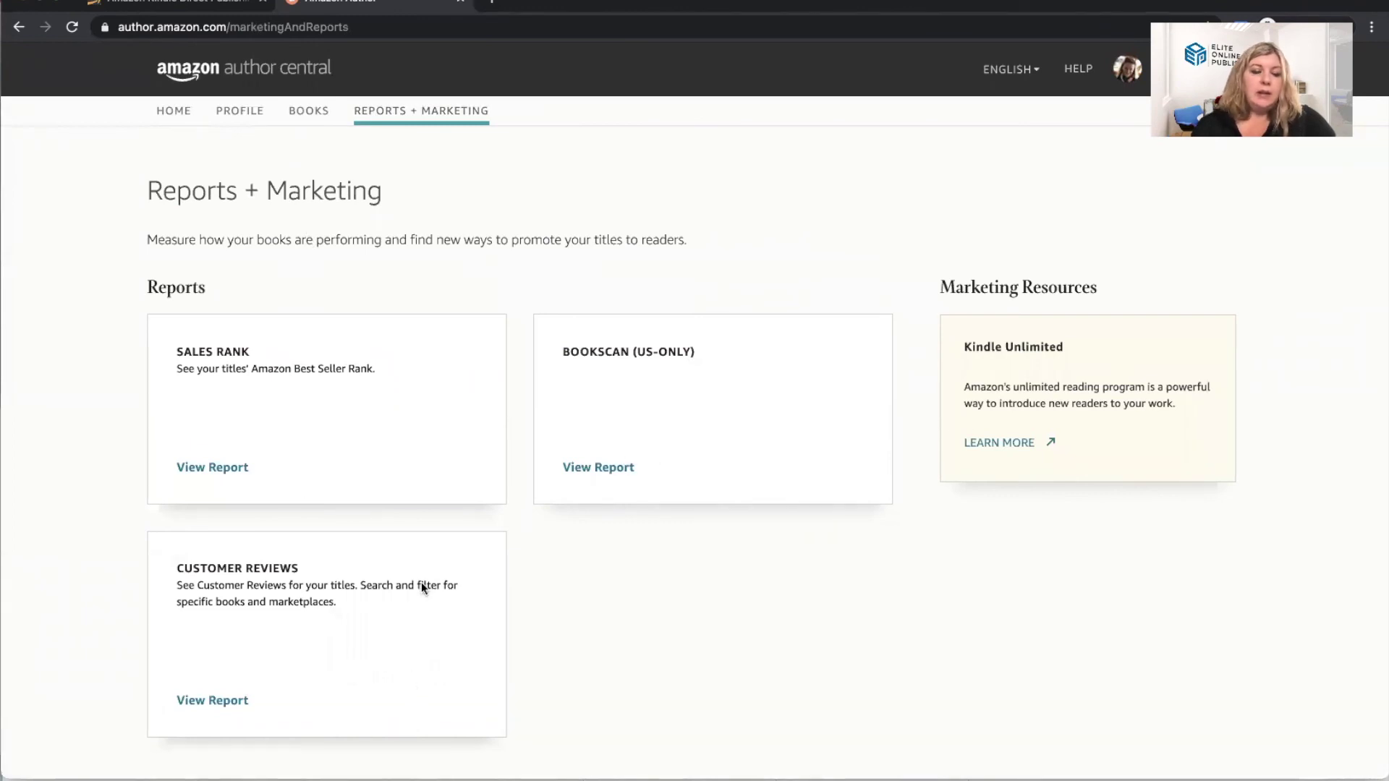
click(308, 111)
click(239, 111)
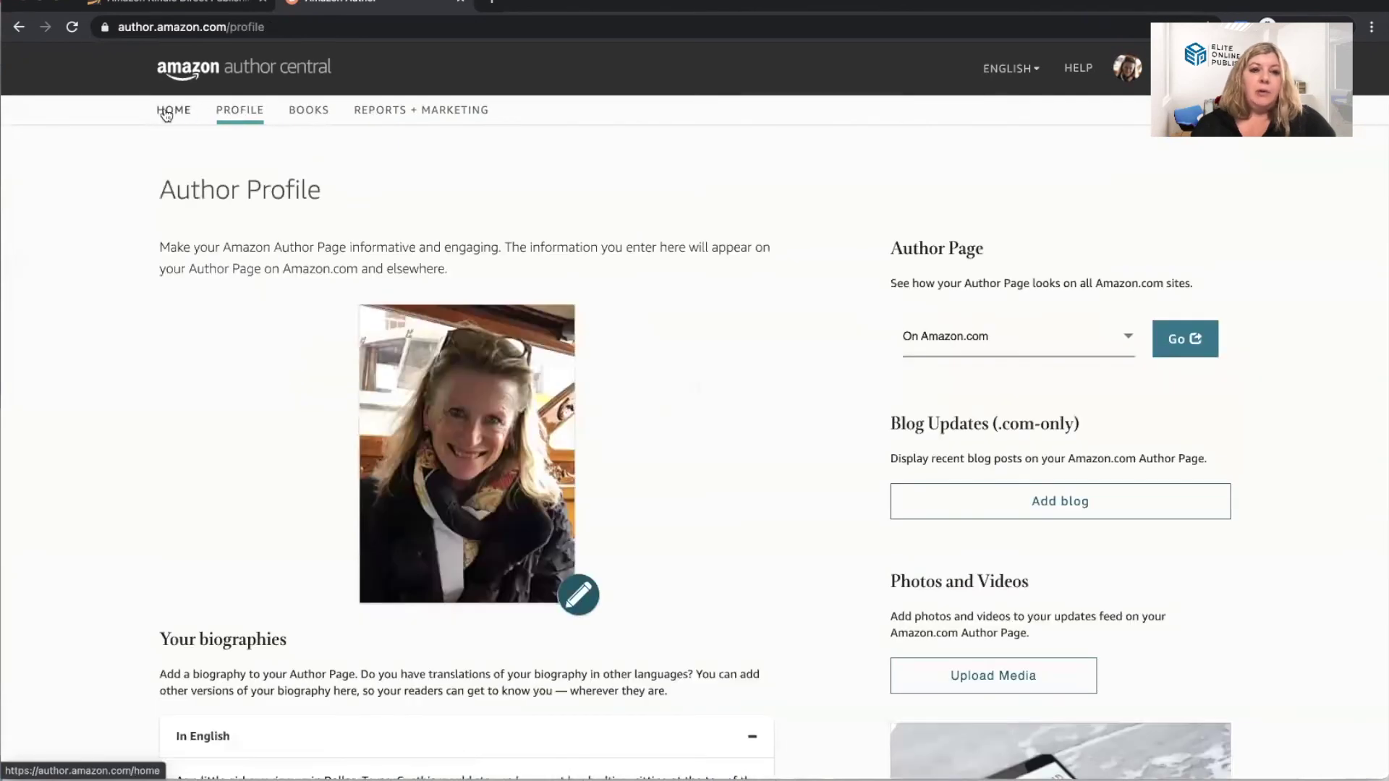